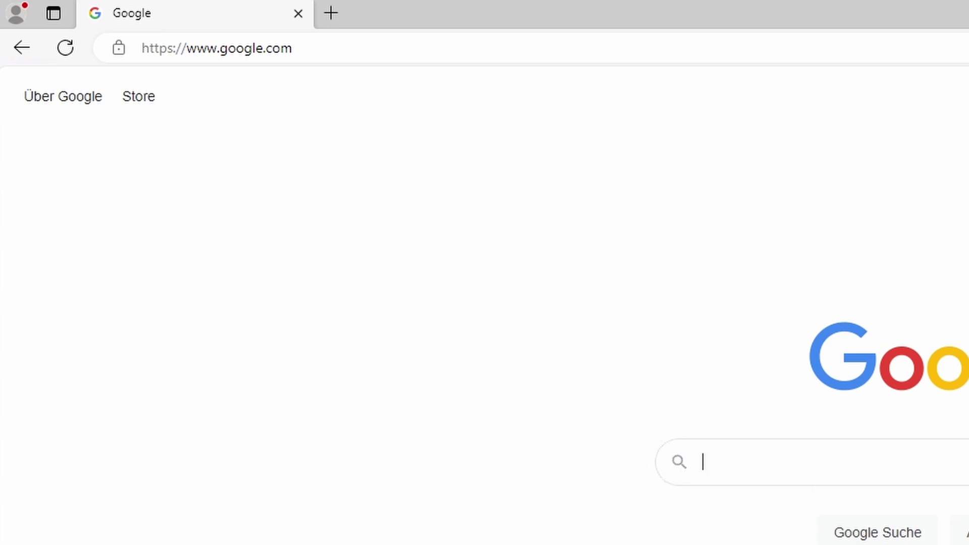
Step: Load facebook.com, youtube.com and paypal.com in Edge, then open PayPal's sign-in and developer pages
{"action": "left_click", "coordinate": [217, 48]}
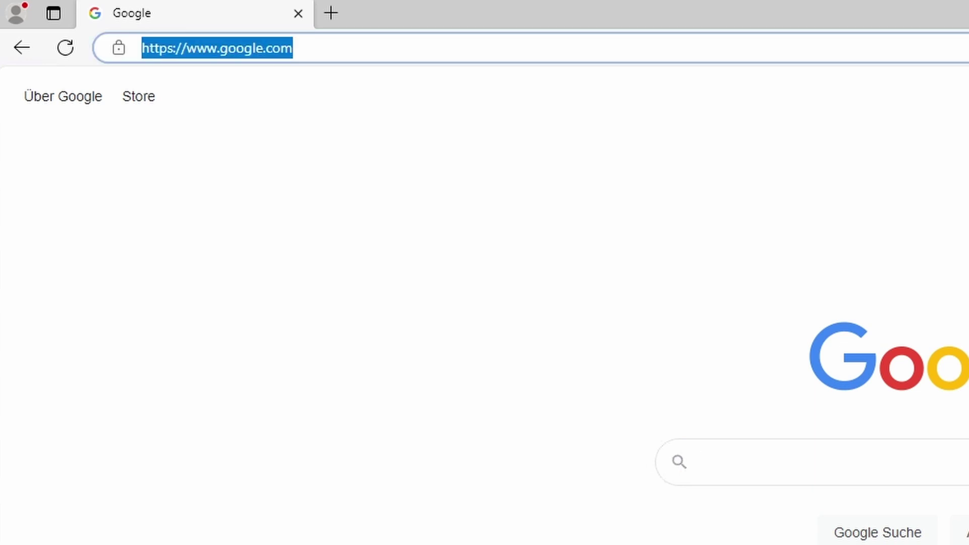
{"action": "type", "text": "facebook.com"}
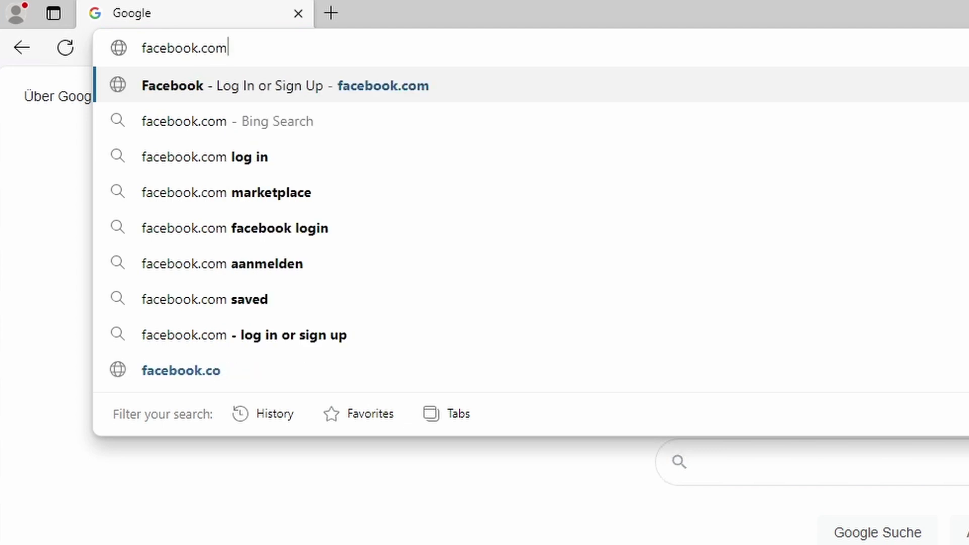
{"action": "key", "text": "Return"}
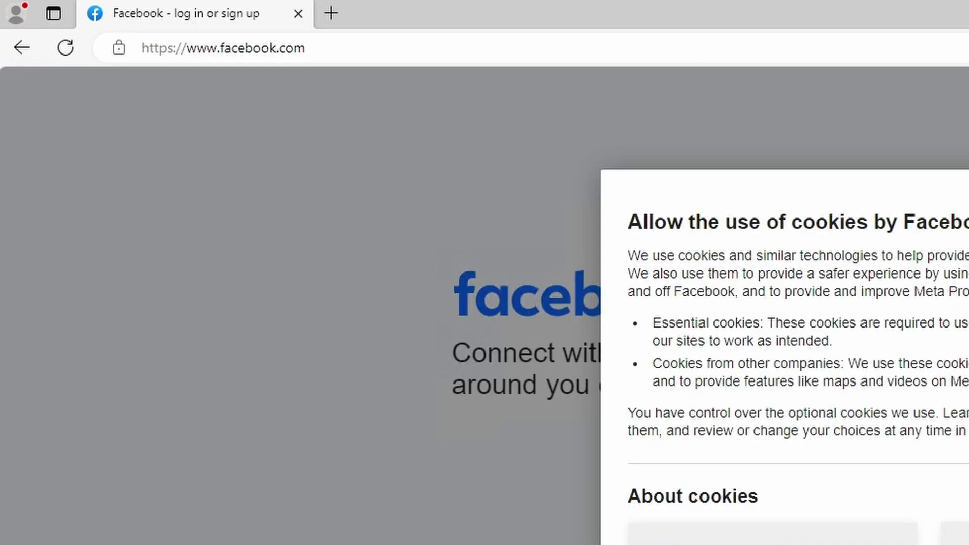
{"action": "key", "text": "ctrl+l"}
{"action": "type", "text": "youtube."}
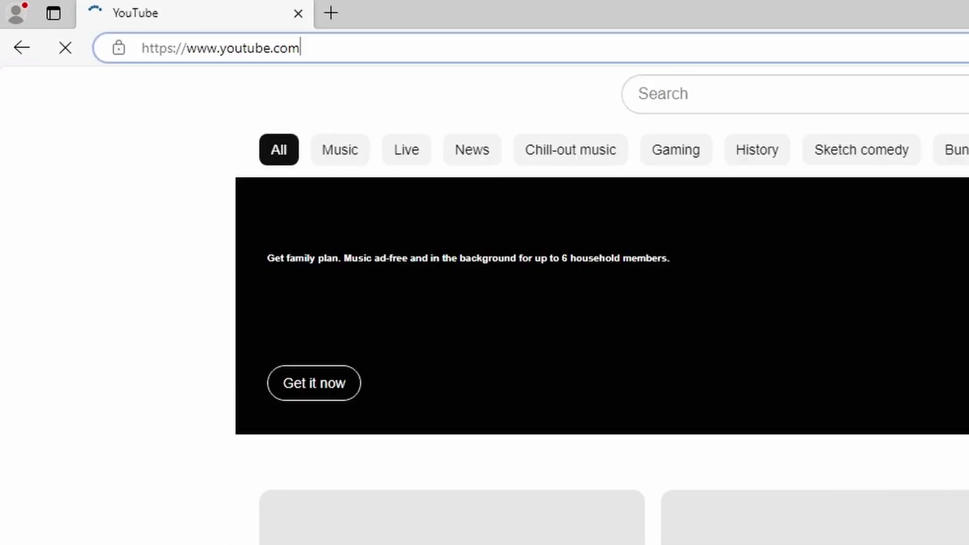
{"action": "type", "text": "paypal.com"}
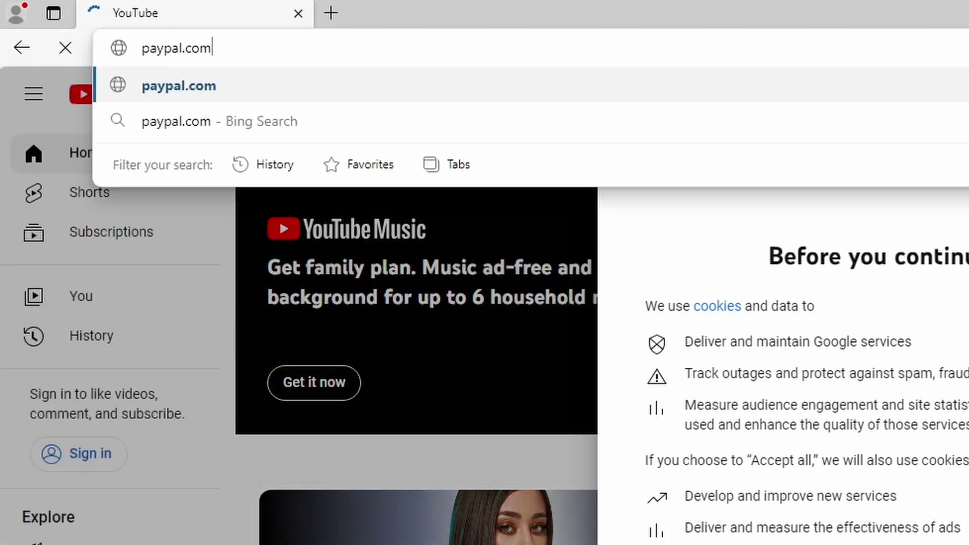
{"action": "key", "text": "Return"}
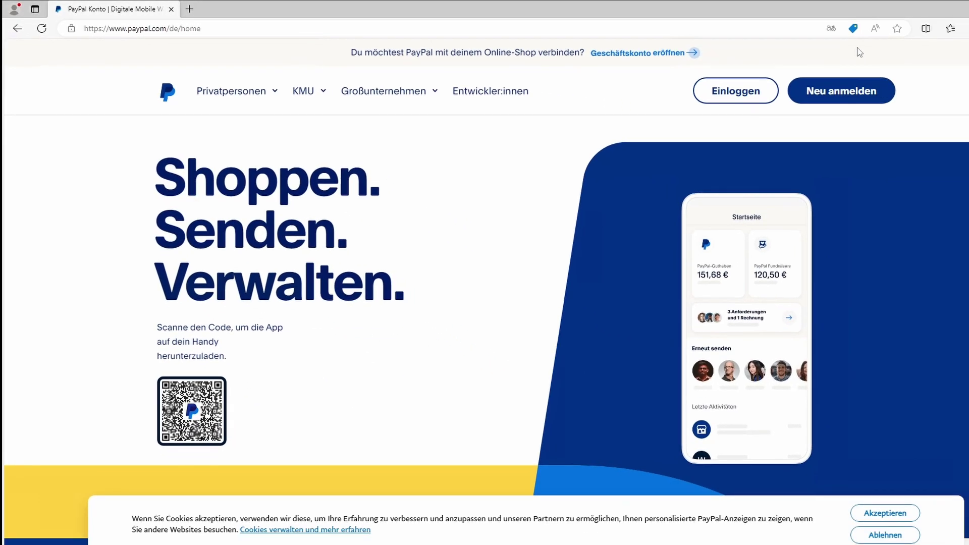
{"action": "left_click", "coordinate": [742, 94]}
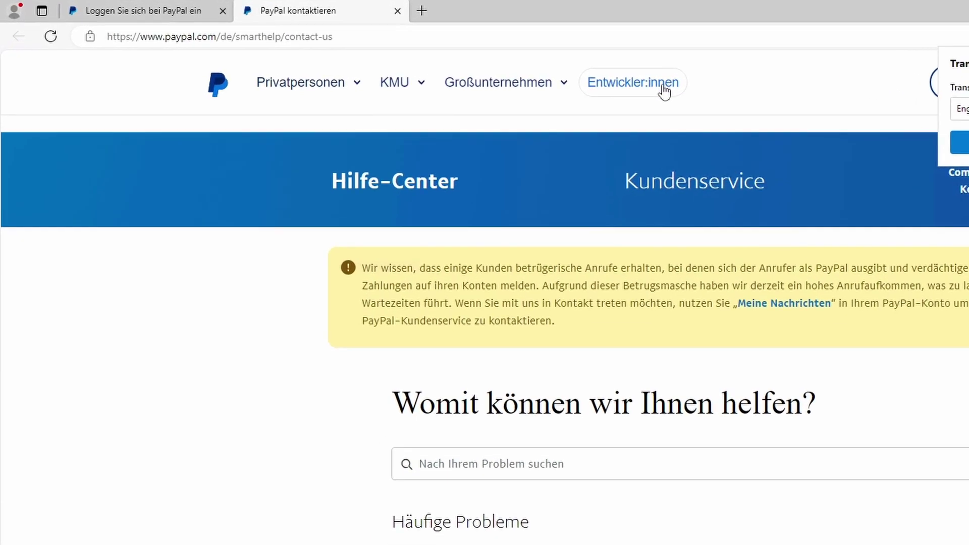
{"action": "left_click", "coordinate": [780, 102]}
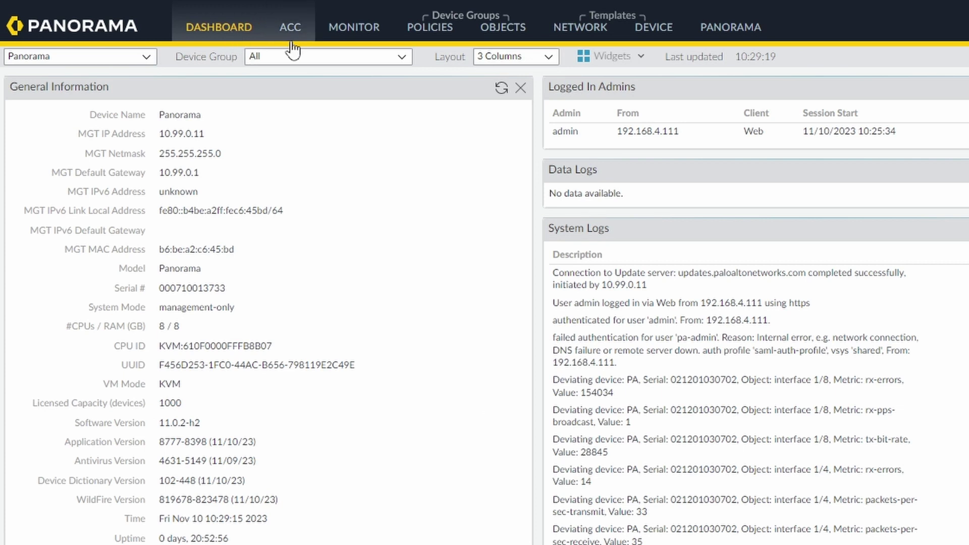
Step: Go to Objects, clear the address filter, and show Custom Objects > URL Category for PA
{"action": "left_click", "coordinate": [514, 21]}
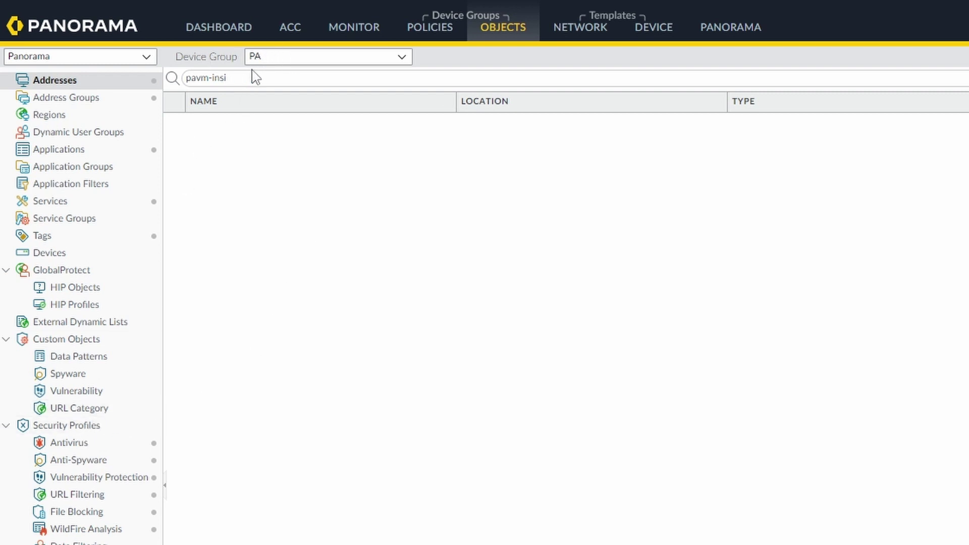
{"action": "left_click", "coordinate": [824, 58]}
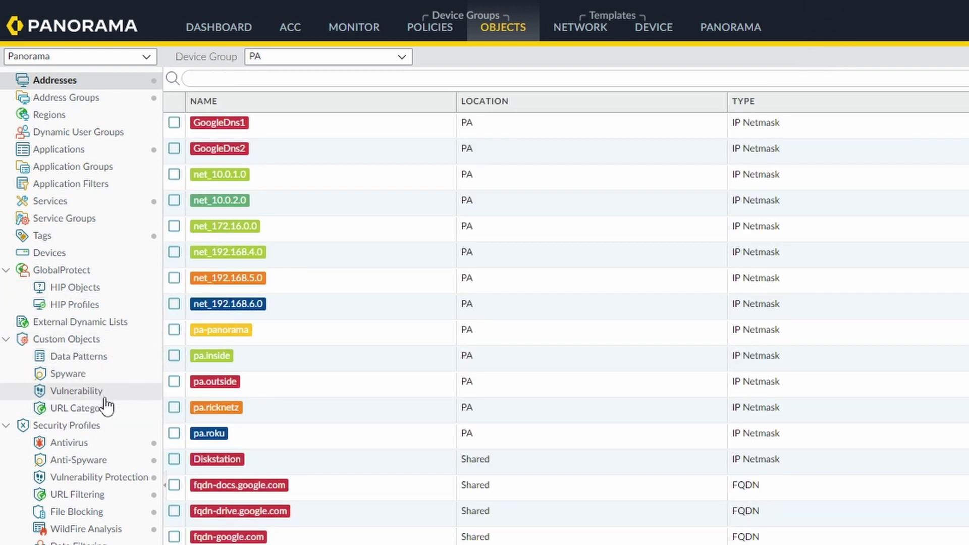
{"action": "left_click", "coordinate": [101, 409]}
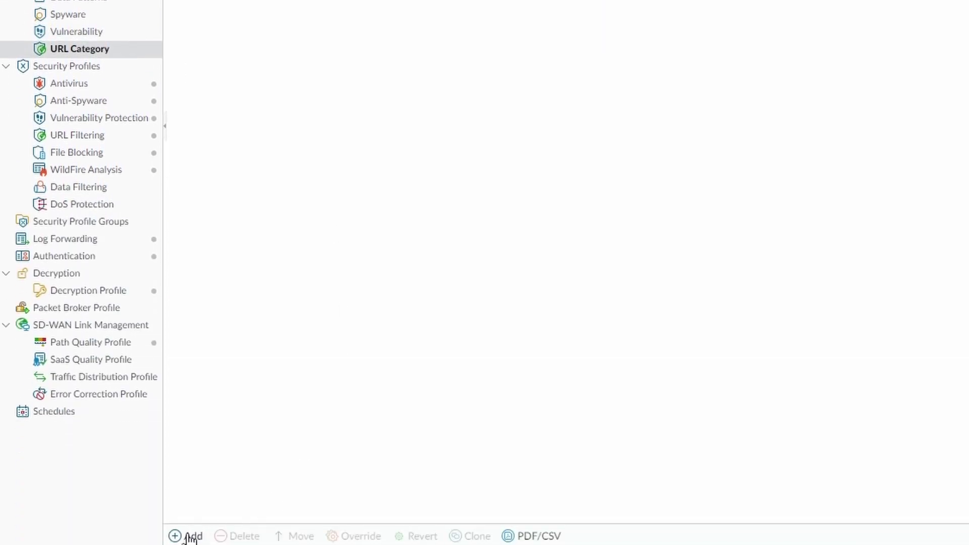
Step: Start a new custom URL category named url-whitelist with youtube.com/ as its first site
{"action": "left_click", "coordinate": [191, 536]}
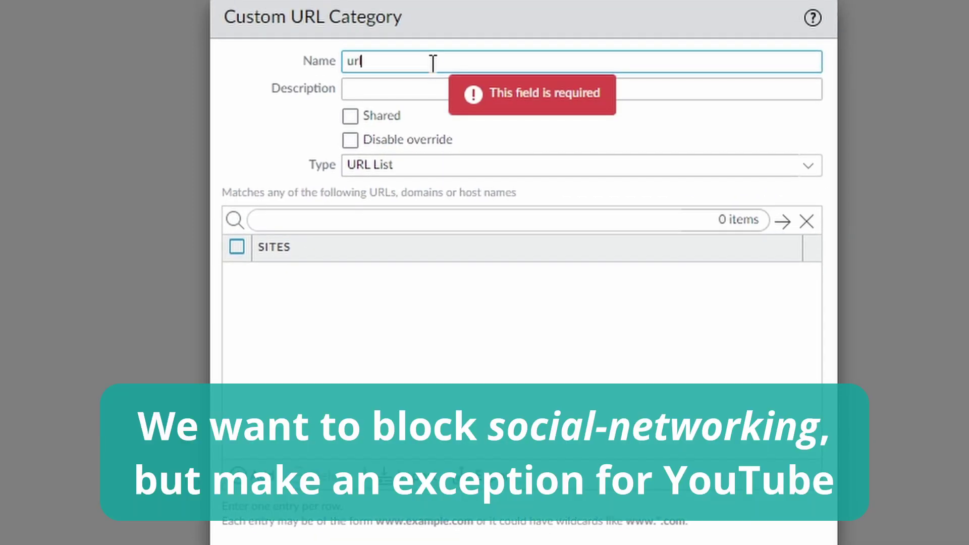
{"action": "type", "text": "url-whitelist"}
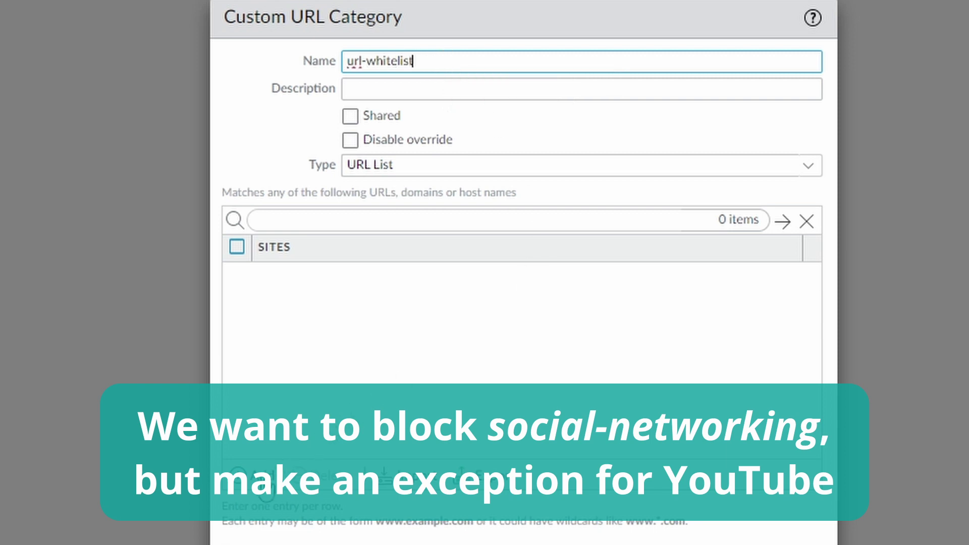
{"action": "left_click", "coordinate": [239, 474]}
{"action": "type", "text": "you"}
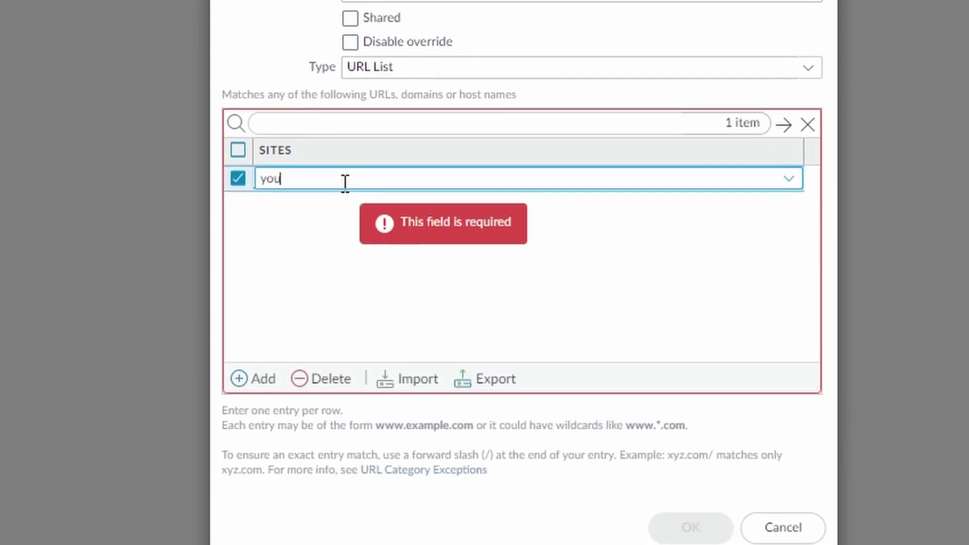
{"action": "type", "text": "tu"}
{"action": "type", "text": "ne.c"}
{"action": "type", "text": "be.com"}
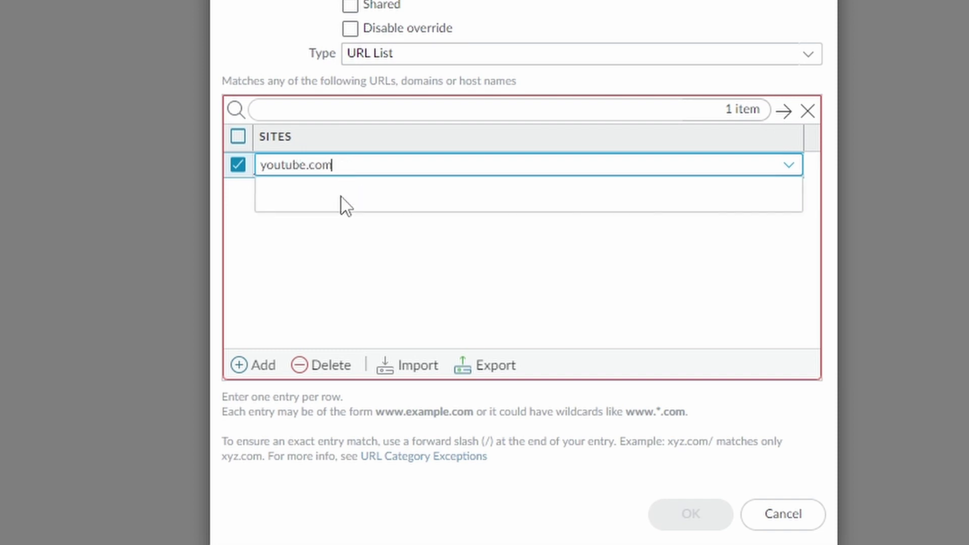
{"action": "type", "text": "/"}
{"action": "left_click", "coordinate": [482, 283]}
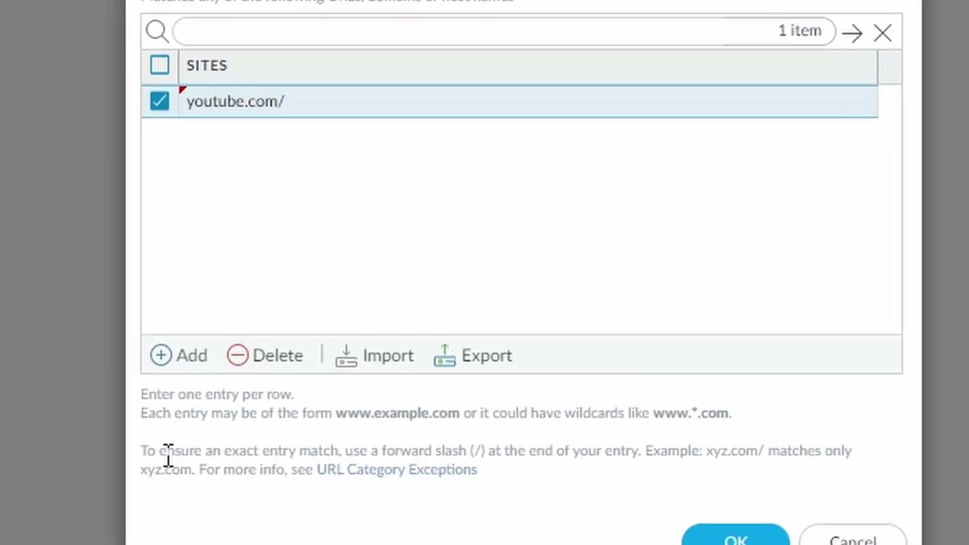
{"action": "left_click_drag", "start_coordinate": [140, 451], "coordinate": [495, 487]}
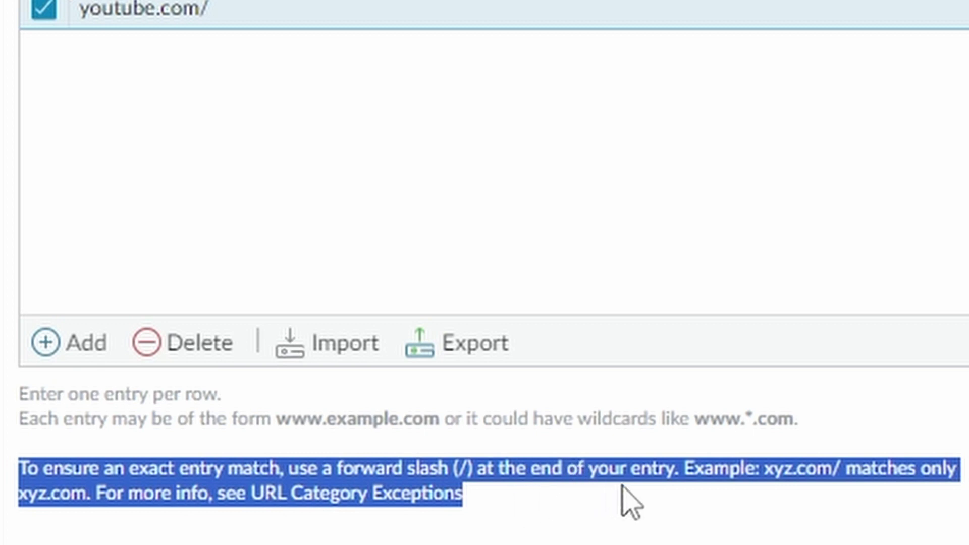
{"action": "left_click", "coordinate": [626, 535]}
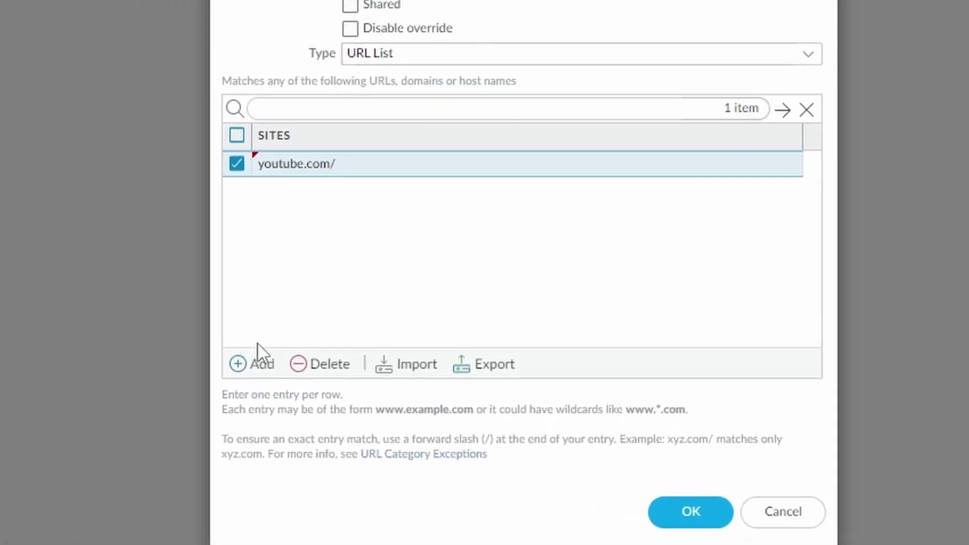
Step: Add *.youtube.com/ as a second site in url-whitelist
{"action": "left_click", "coordinate": [80, 343]}
{"action": "type", "text": "*.youtube.com/"}
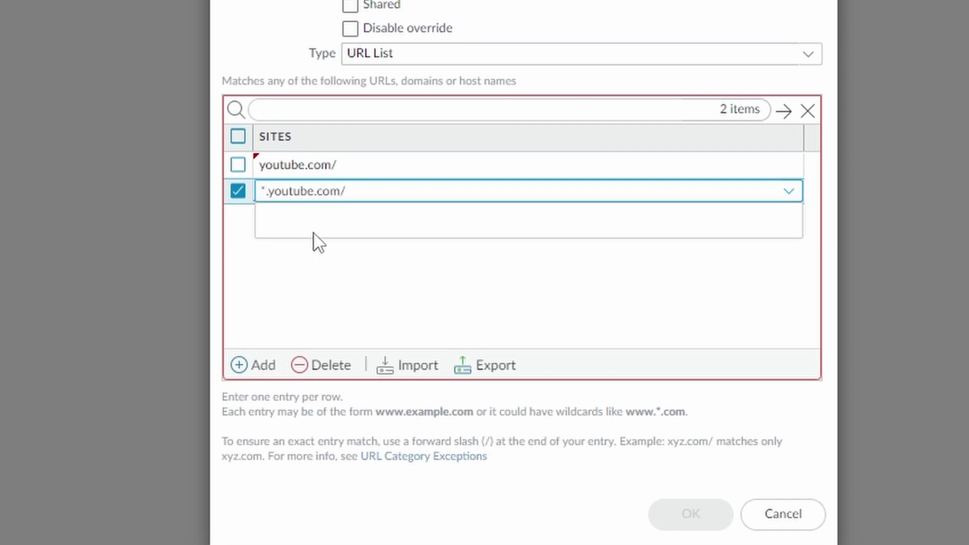
{"action": "left_click", "coordinate": [467, 481]}
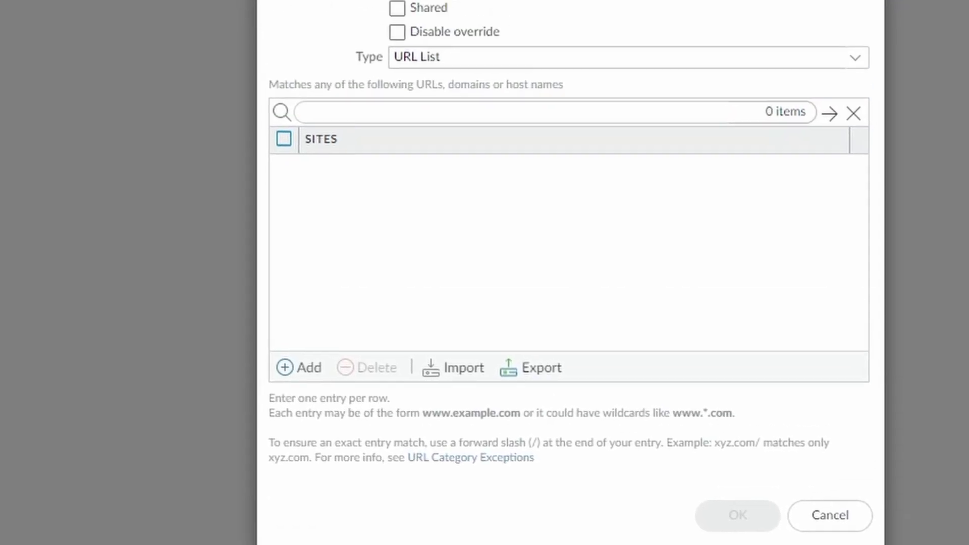
Step: Name the new category url-blacklist, list paypal.com/ and *.paypal.com/, and save it
{"action": "type", "text": "ur"}
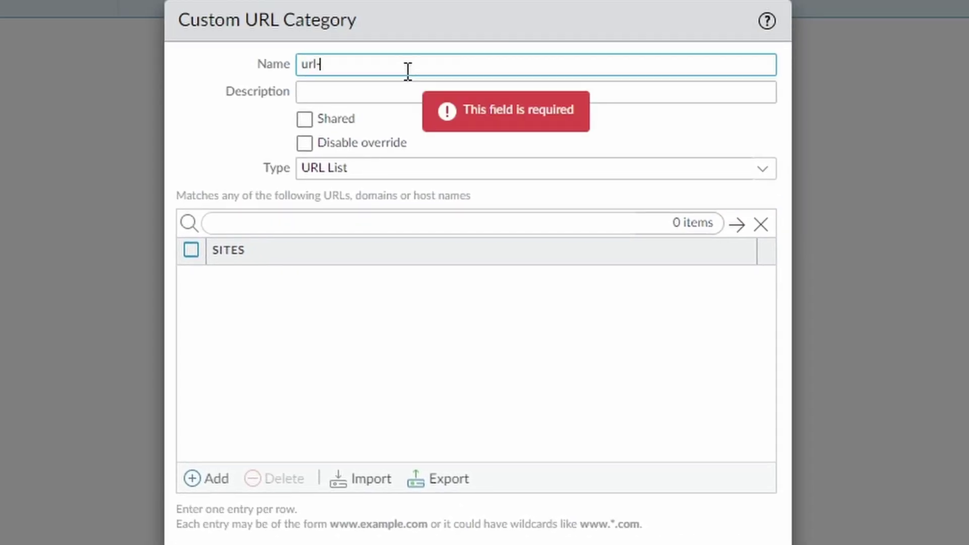
{"action": "type", "text": "l-blacklist"}
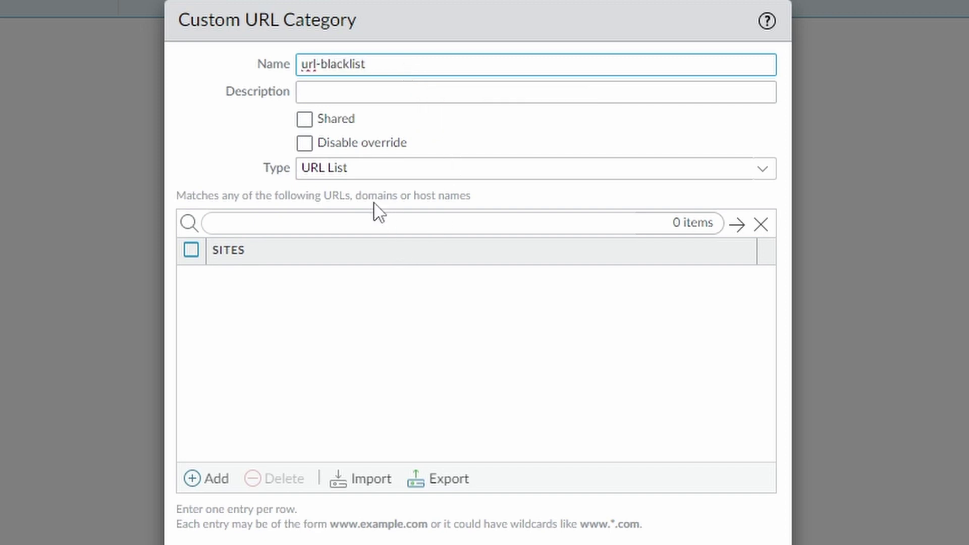
{"action": "left_click", "coordinate": [212, 480]}
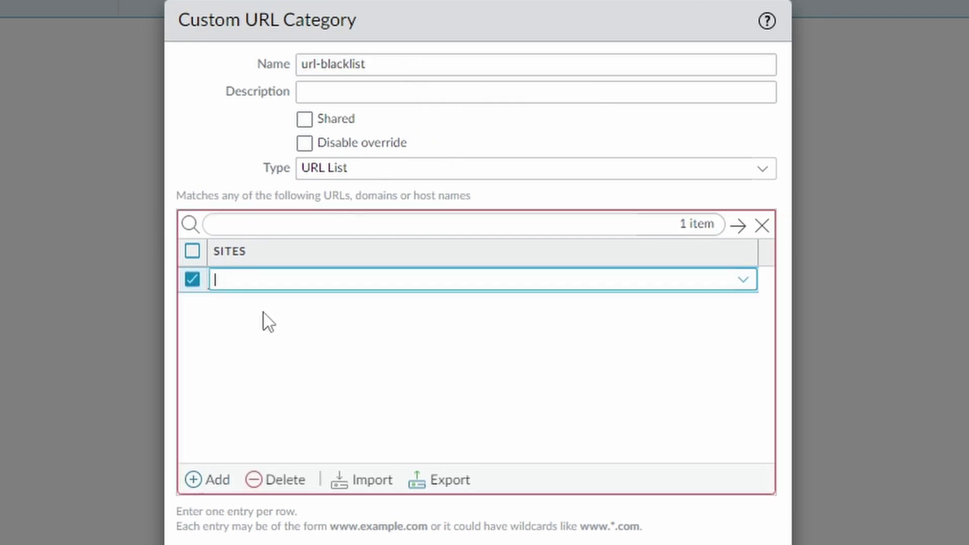
{"action": "type", "text": "paypal"}
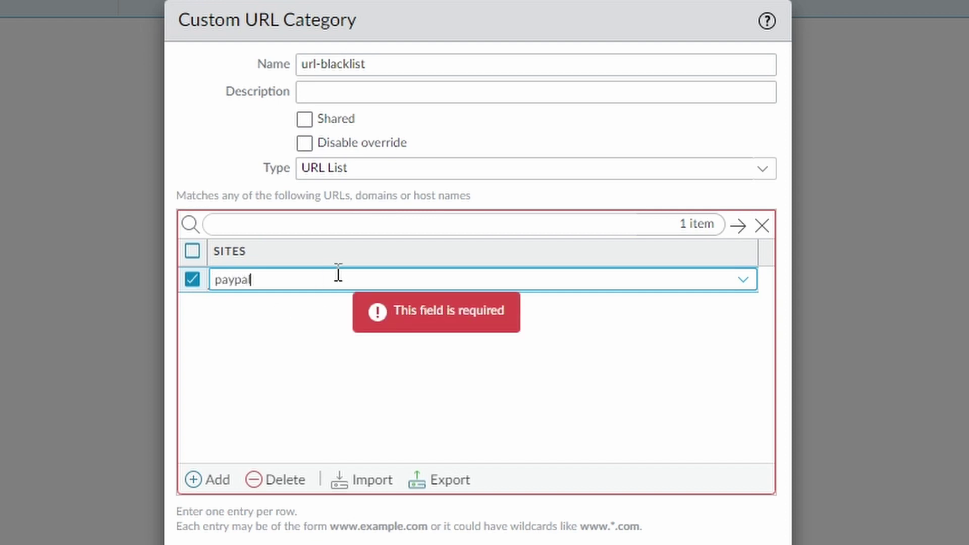
{"action": "type", "text": ".com/"}
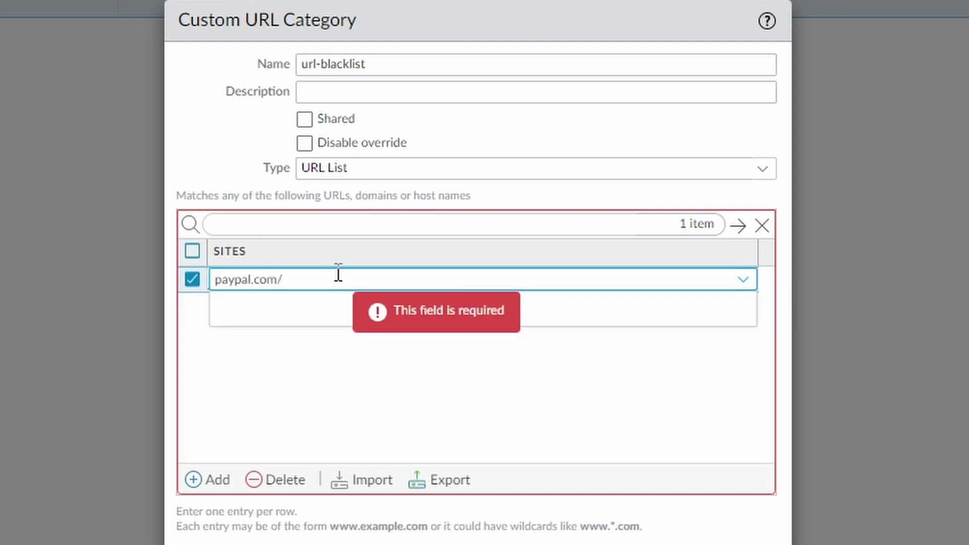
{"action": "left_click", "coordinate": [202, 480]}
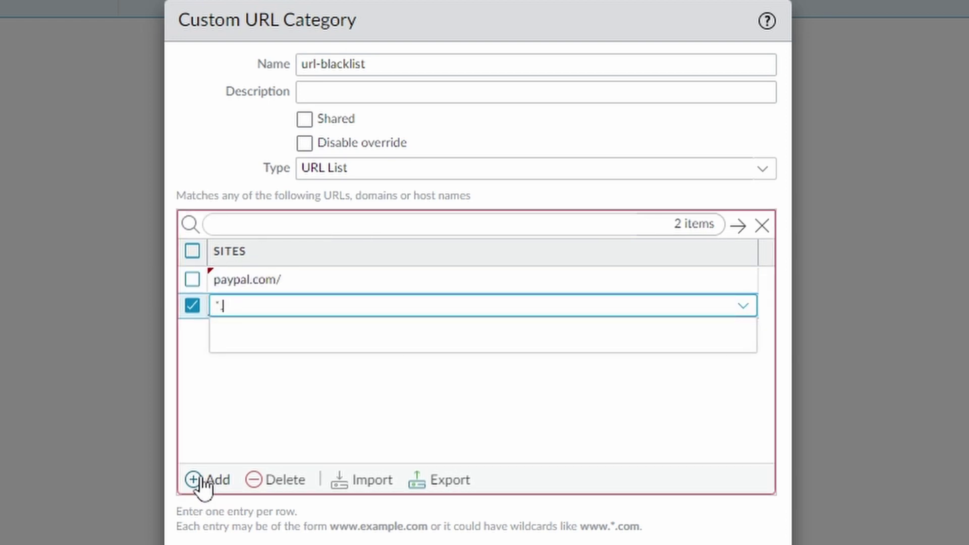
{"action": "type", "text": "*.paypal.com/"}
{"action": "scroll", "coordinate": [264, 527], "scroll_direction": "down", "scroll_amount": 3}
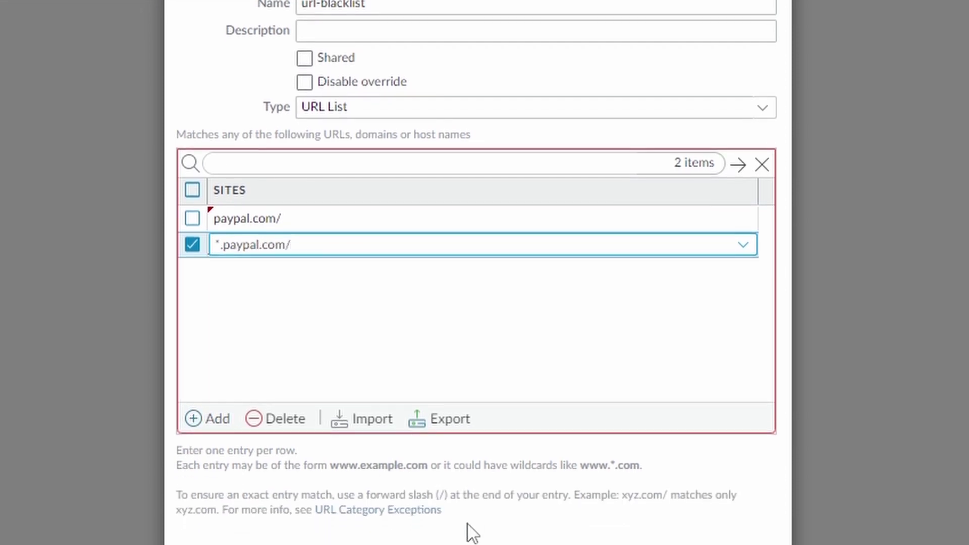
{"action": "scroll", "coordinate": [467, 535], "scroll_direction": "down", "scroll_amount": 2}
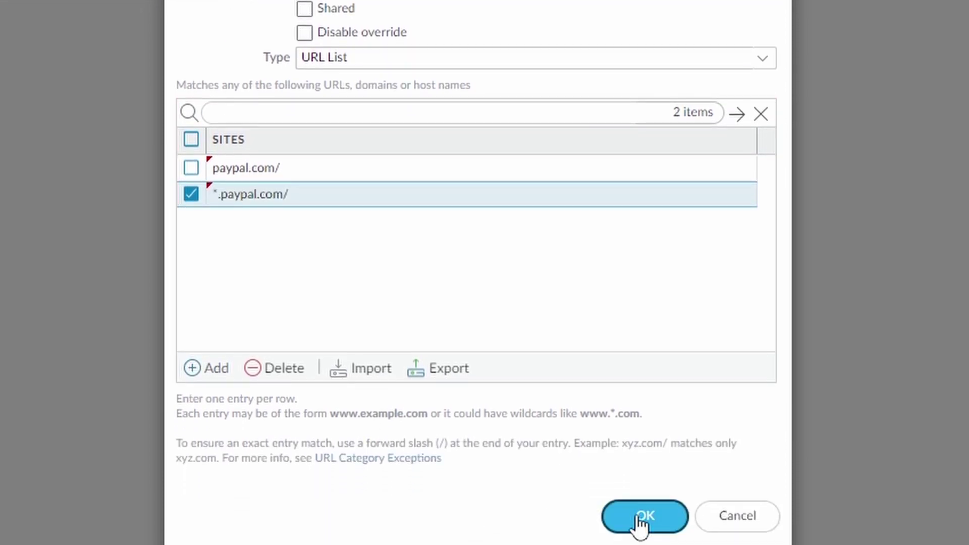
{"action": "left_click", "coordinate": [641, 517]}
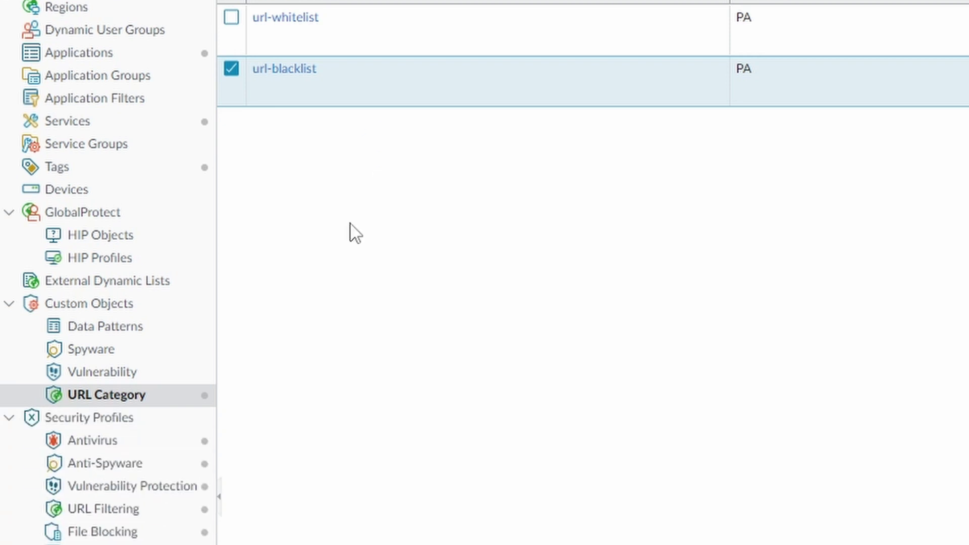
Step: Create a new URL Filtering profile named url-outbound-filtering
{"action": "left_click", "coordinate": [153, 418]}
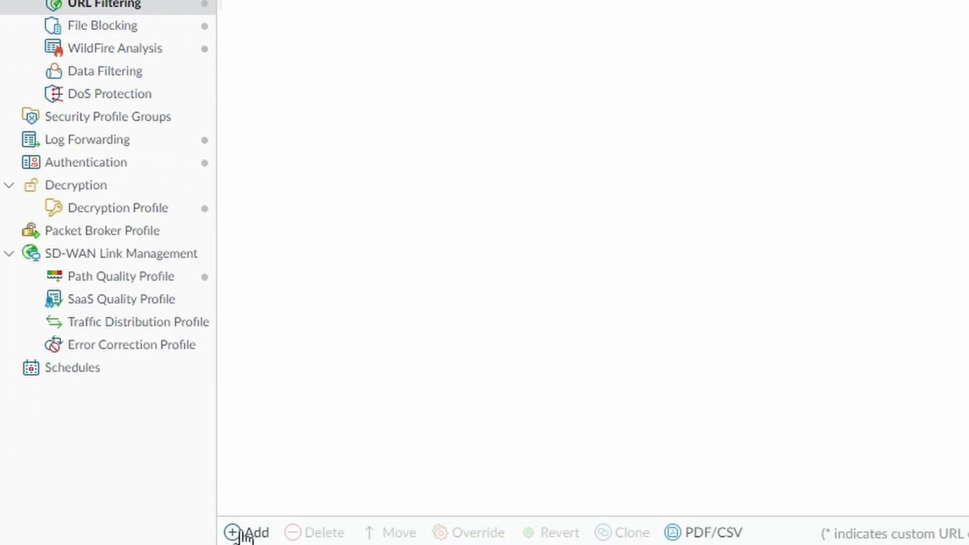
{"action": "left_click", "coordinate": [244, 534]}
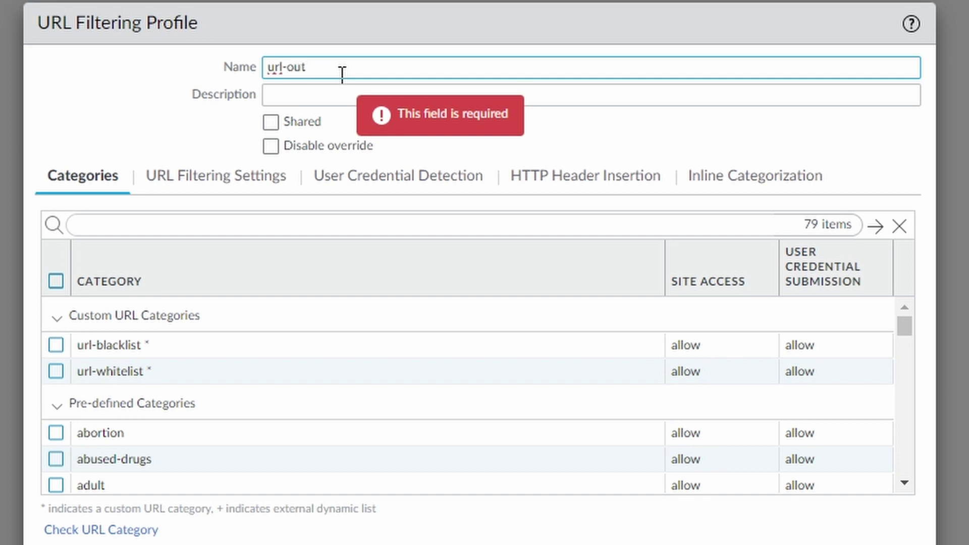
{"action": "type", "text": "url-outbour"}
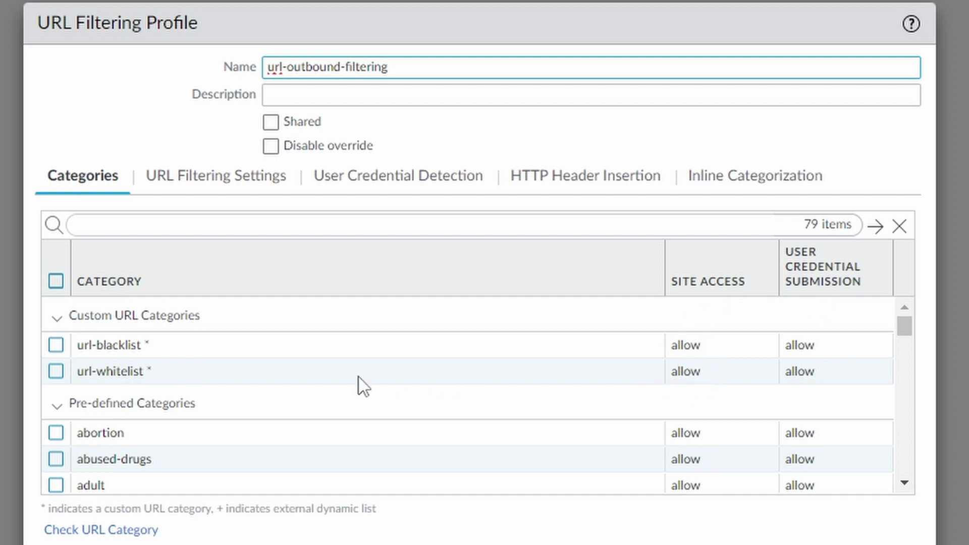
Step: Set the social-networking category's site access to block in the profile's category list
{"action": "scroll", "coordinate": [298, 391], "scroll_direction": "down", "scroll_amount": 3}
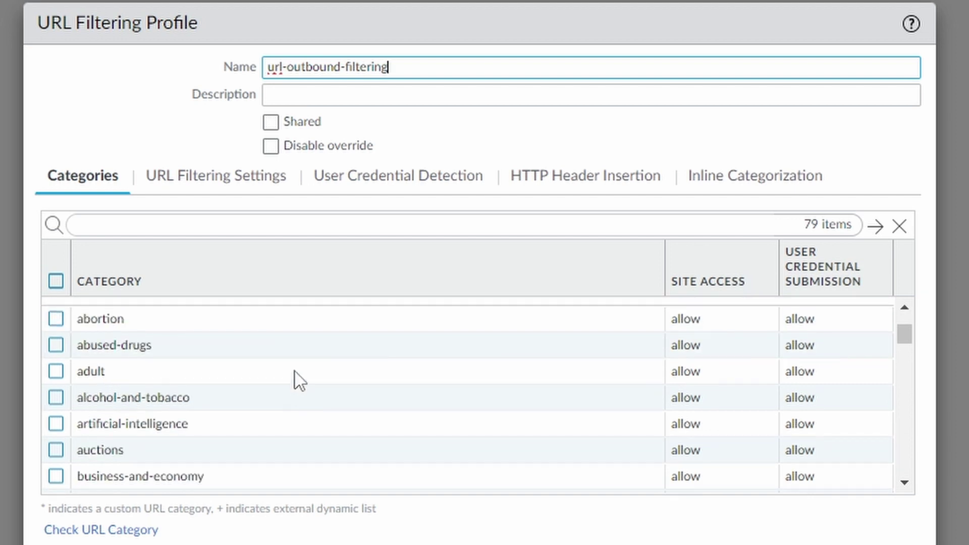
{"action": "scroll", "coordinate": [231, 380], "scroll_direction": "up", "scroll_amount": 3}
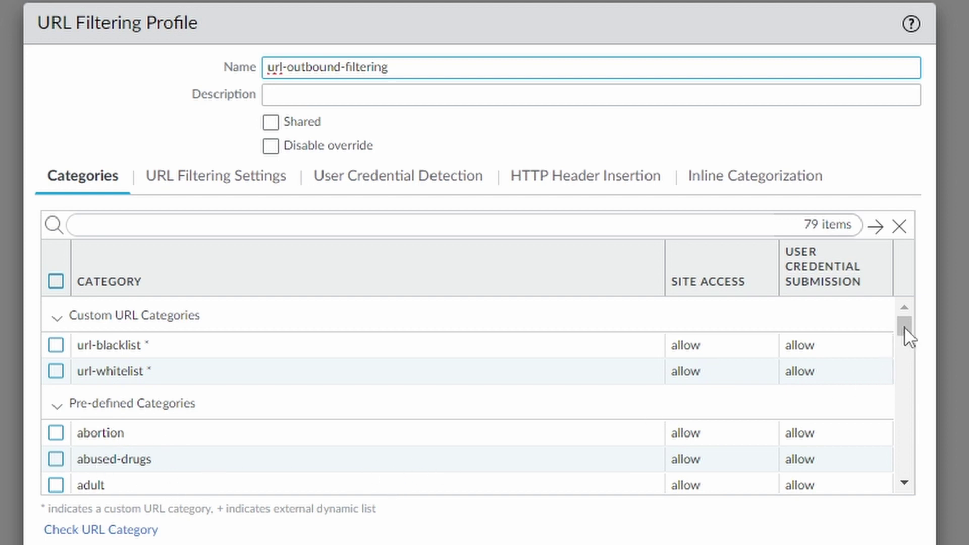
{"action": "left_click_drag", "start_coordinate": [905, 327], "coordinate": [910, 452]}
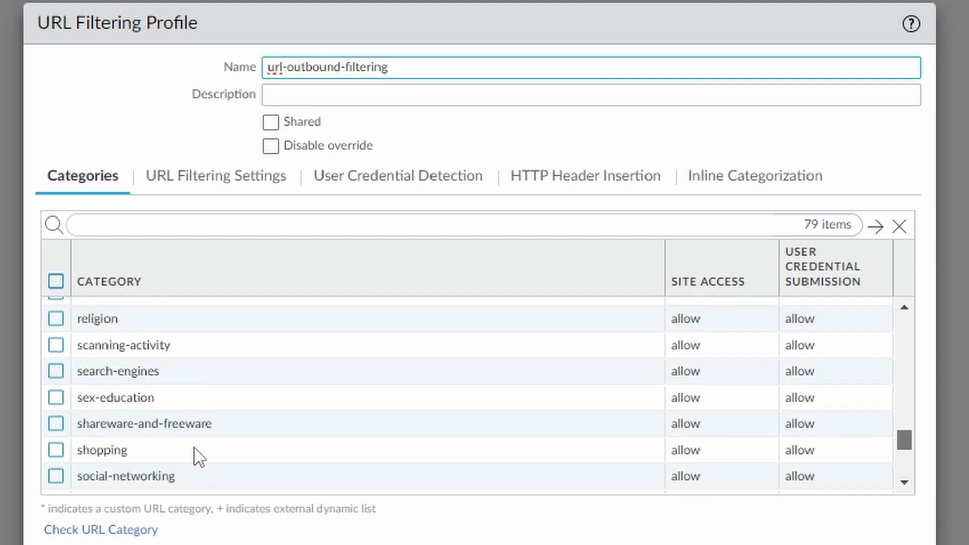
{"action": "left_click", "coordinate": [133, 226]}
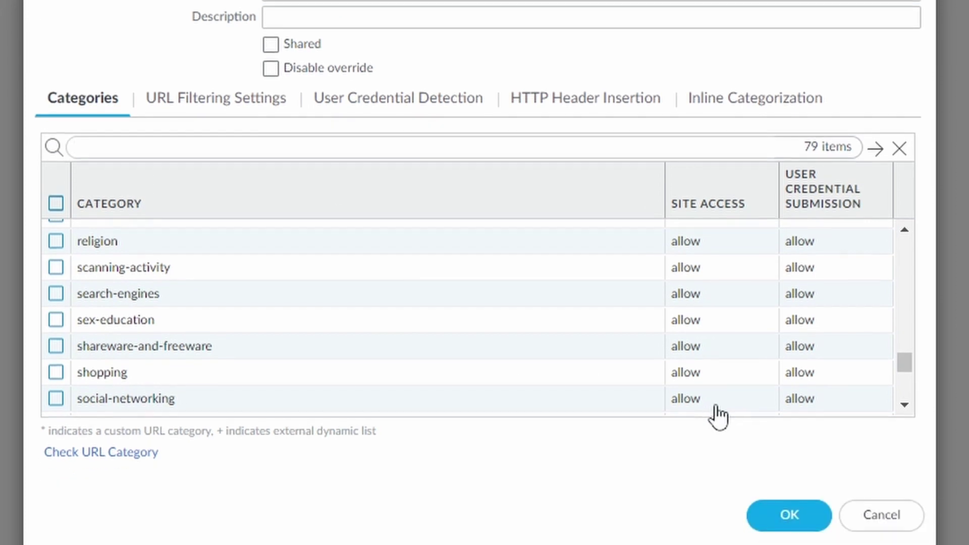
{"action": "left_click", "coordinate": [715, 470]}
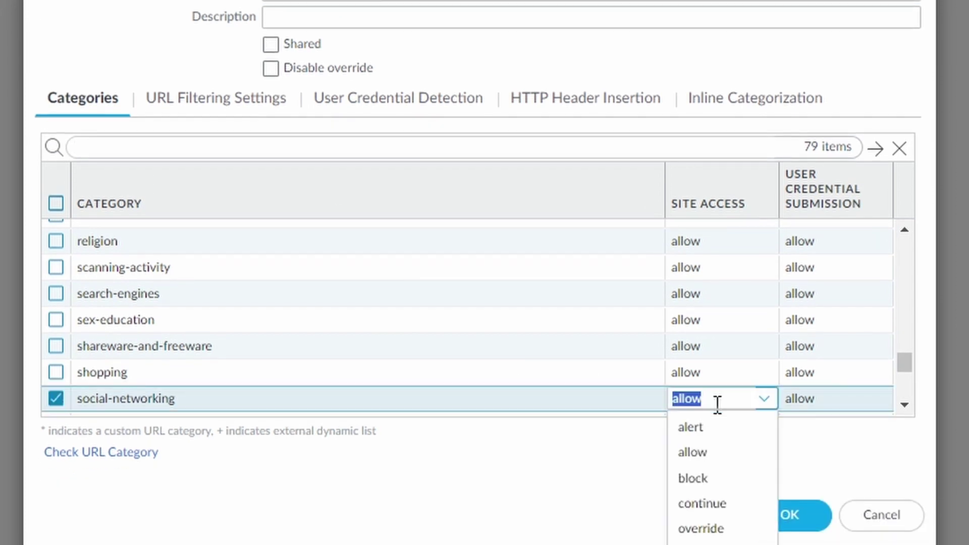
{"action": "left_click", "coordinate": [709, 482]}
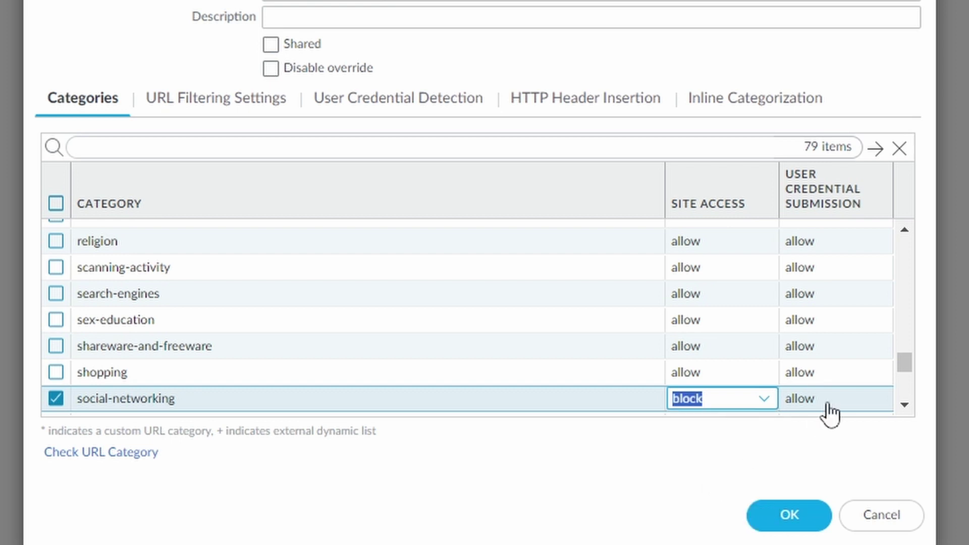
{"action": "left_click", "coordinate": [904, 405]}
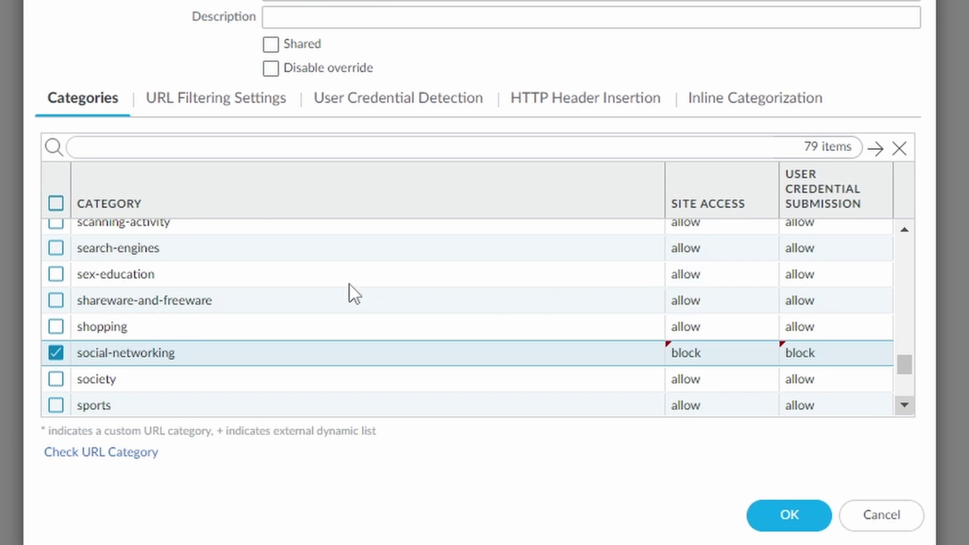
{"action": "left_click", "coordinate": [714, 285]}
{"action": "left_click", "coordinate": [712, 276]}
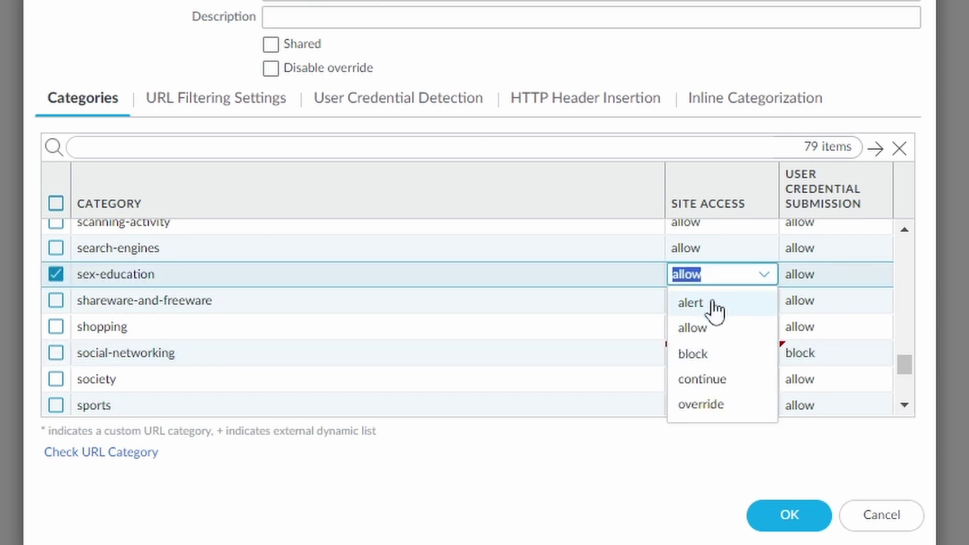
{"action": "left_click", "coordinate": [598, 300]}
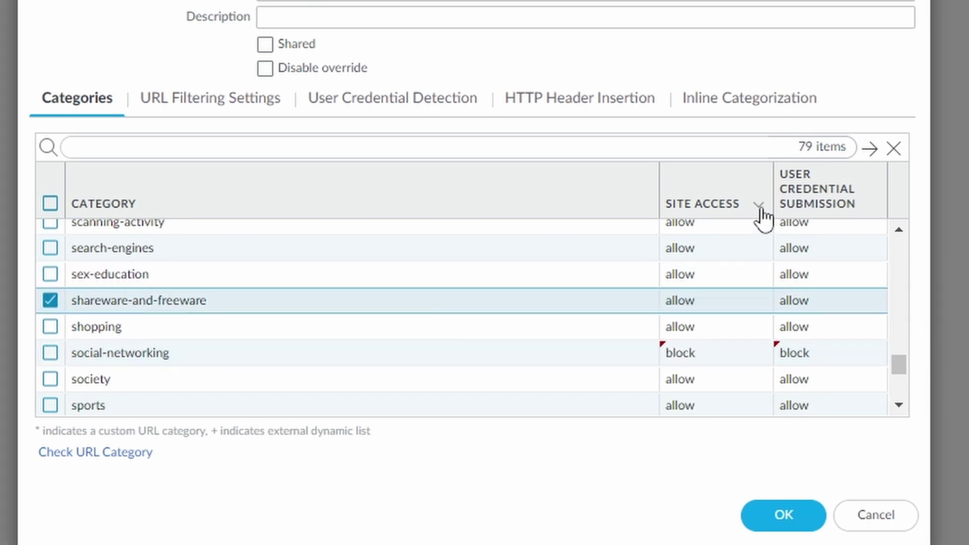
Step: Set all categories' site access to alert, then return social-networking to block
{"action": "left_click", "coordinate": [757, 204]}
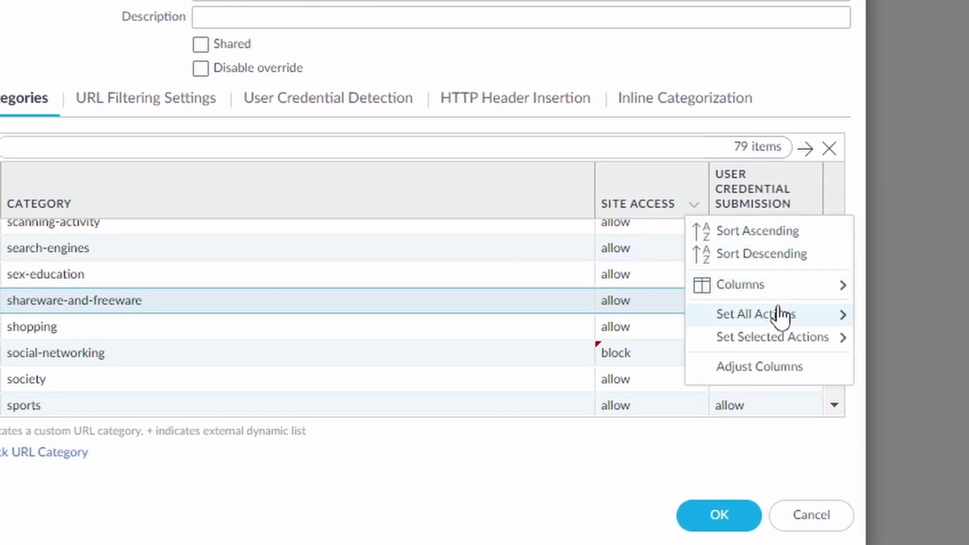
{"action": "mouse_move", "coordinate": [783, 317]}
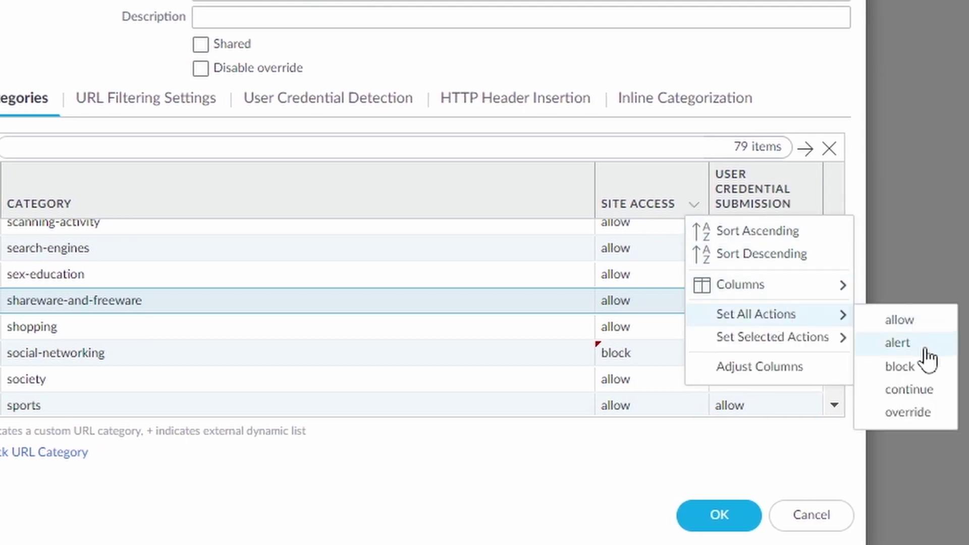
{"action": "left_click", "coordinate": [899, 343]}
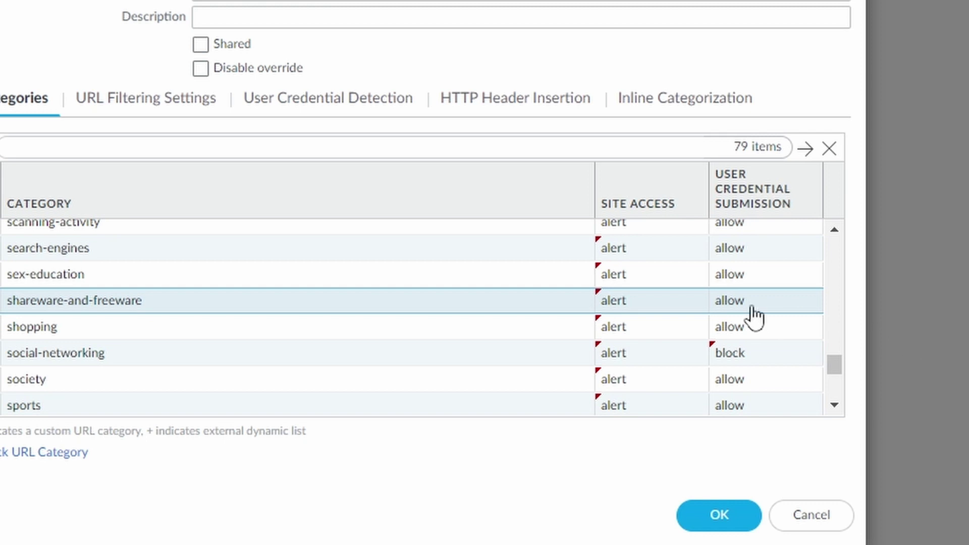
{"action": "left_click", "coordinate": [659, 354]}
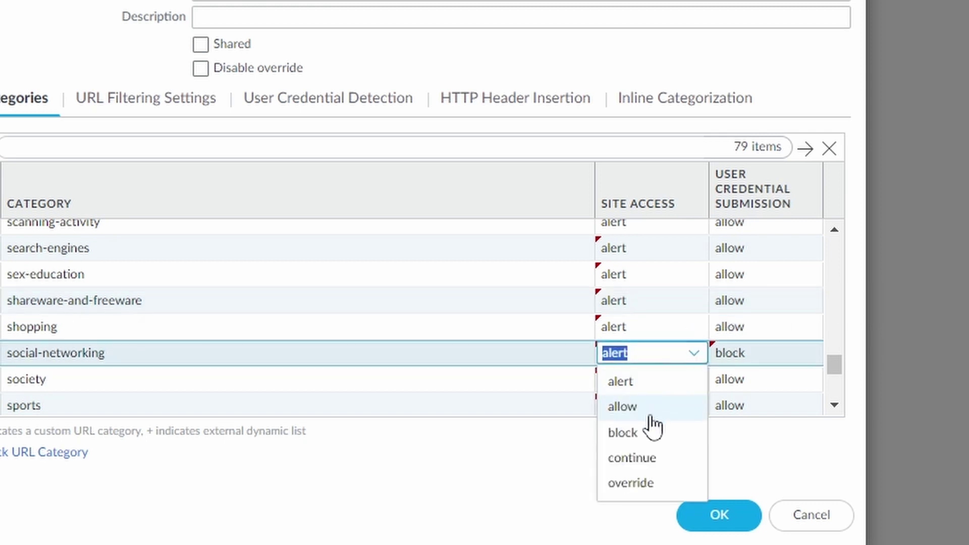
{"action": "left_click", "coordinate": [640, 433]}
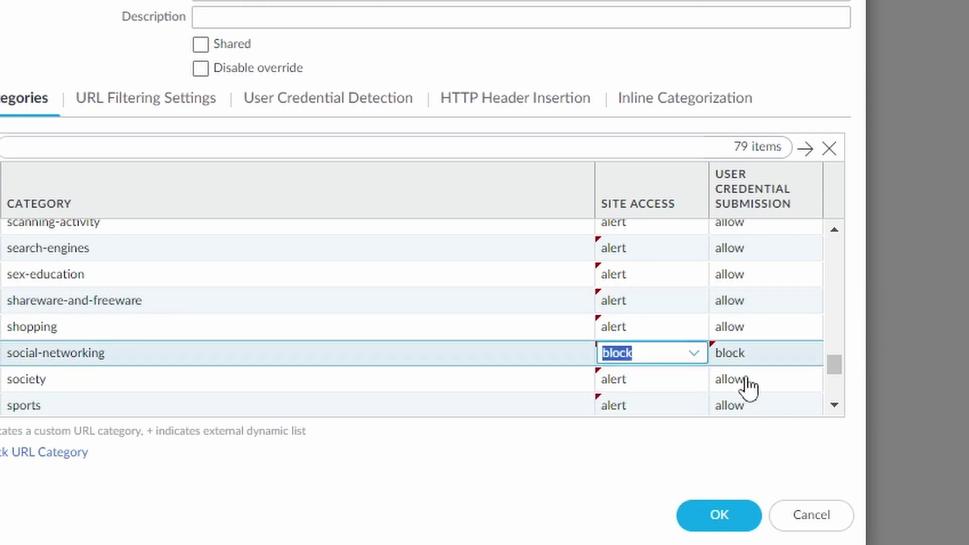
Step: Set every category's user credential submission action to alert
{"action": "left_click", "coordinate": [808, 192]}
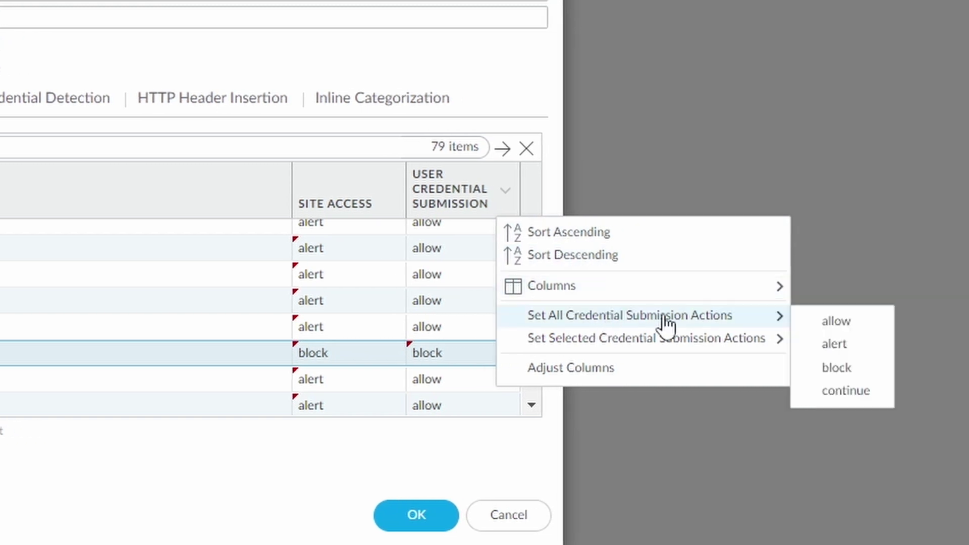
{"action": "mouse_move", "coordinate": [761, 325]}
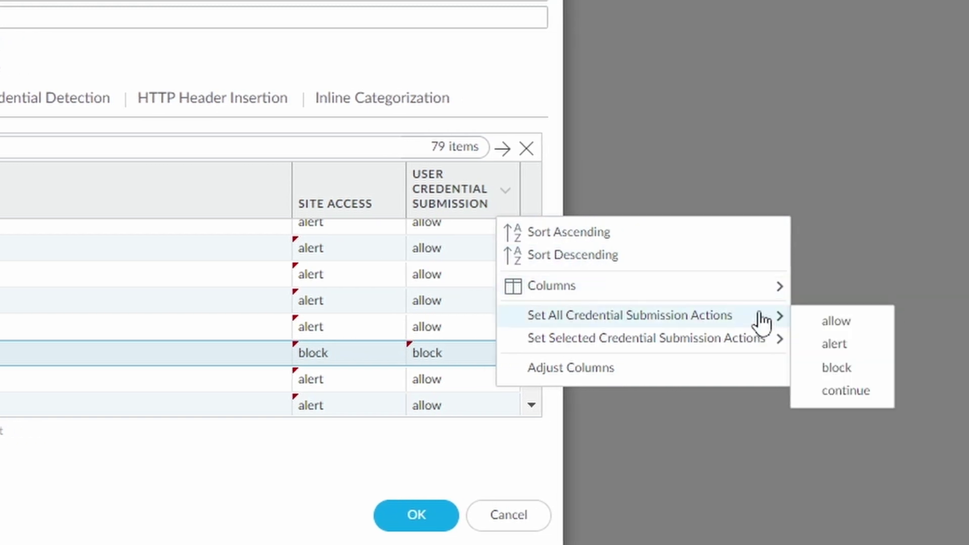
{"action": "left_click", "coordinate": [876, 346]}
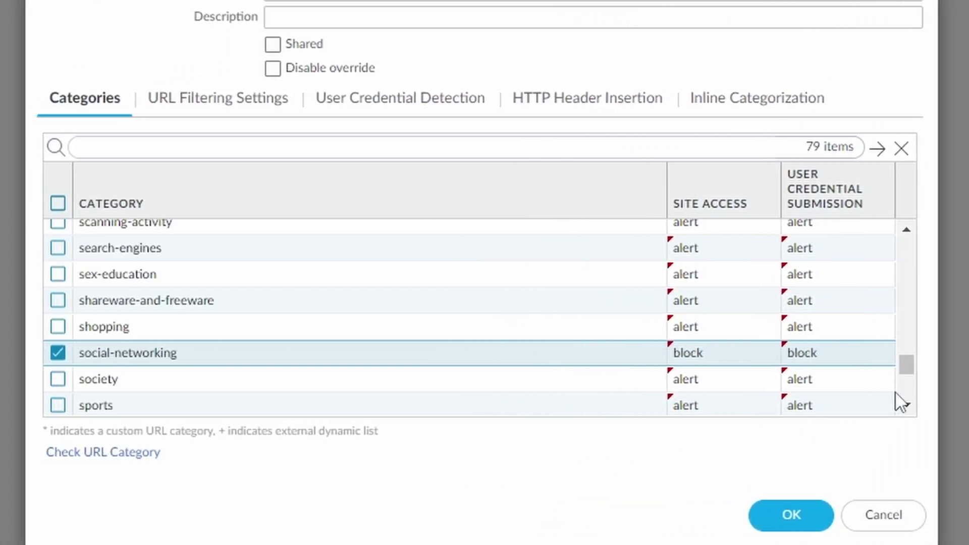
Step: Scroll through the profile's category list to review the alert and block actions
{"action": "left_click_drag", "start_coordinate": [911, 367], "coordinate": [922, 253]}
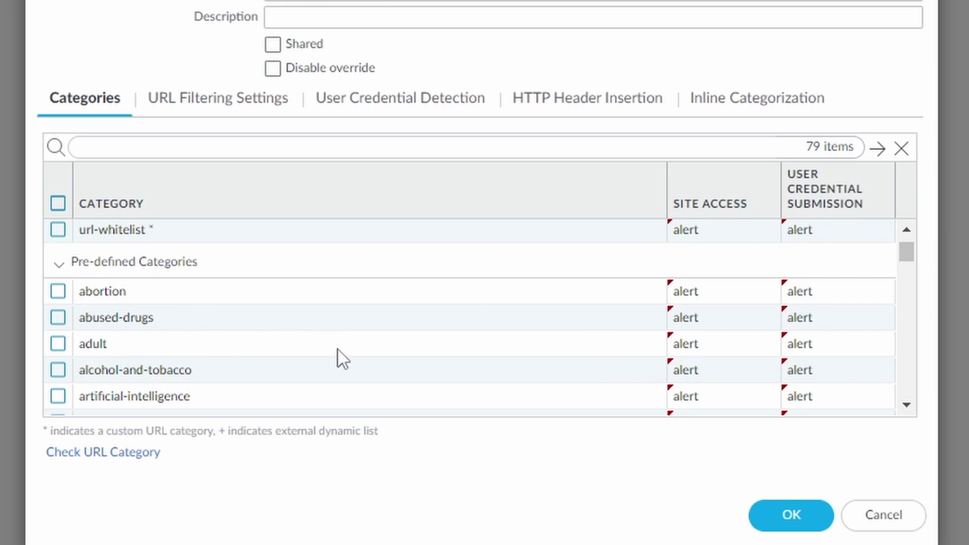
{"action": "scroll", "coordinate": [341, 359], "scroll_direction": "down", "scroll_amount": 2}
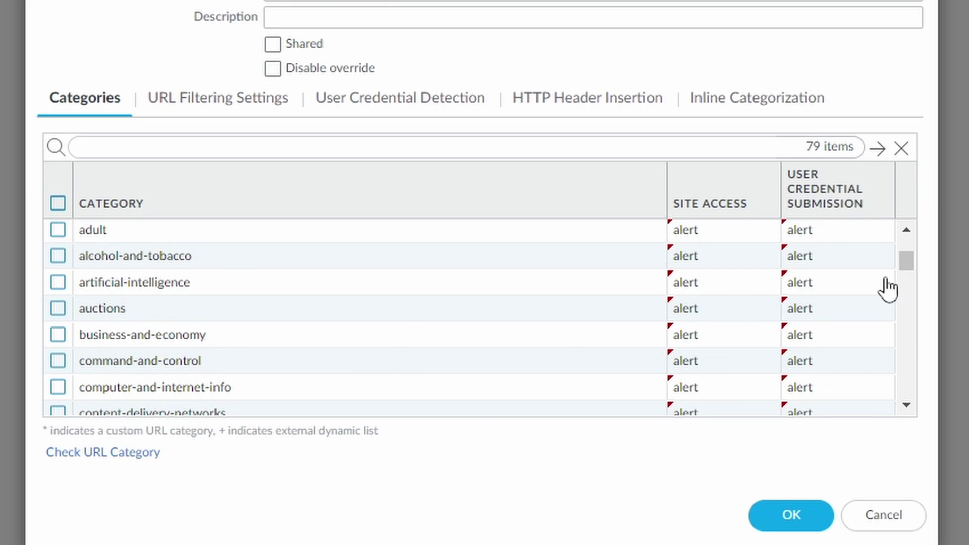
{"action": "left_click_drag", "start_coordinate": [914, 260], "coordinate": [899, 300]}
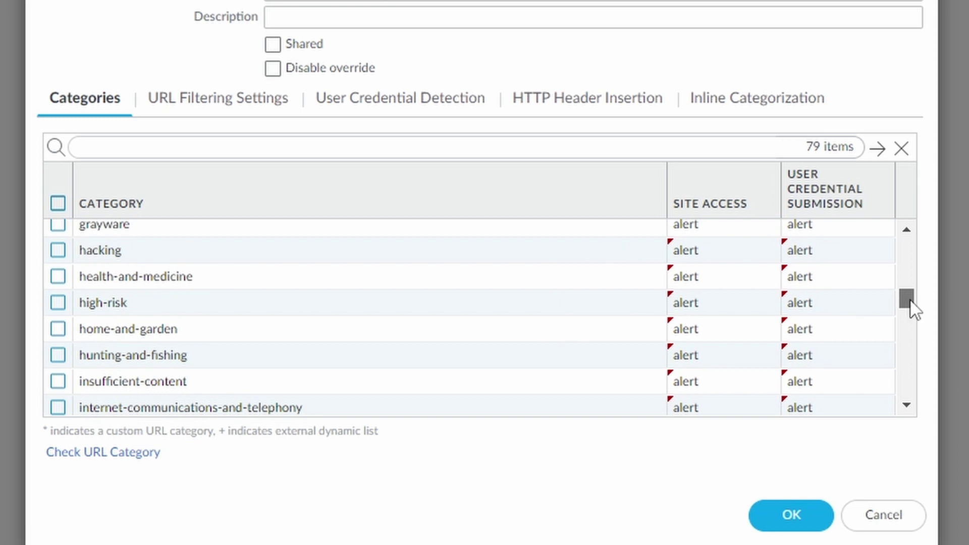
{"action": "left_click_drag", "start_coordinate": [914, 309], "coordinate": [908, 344]}
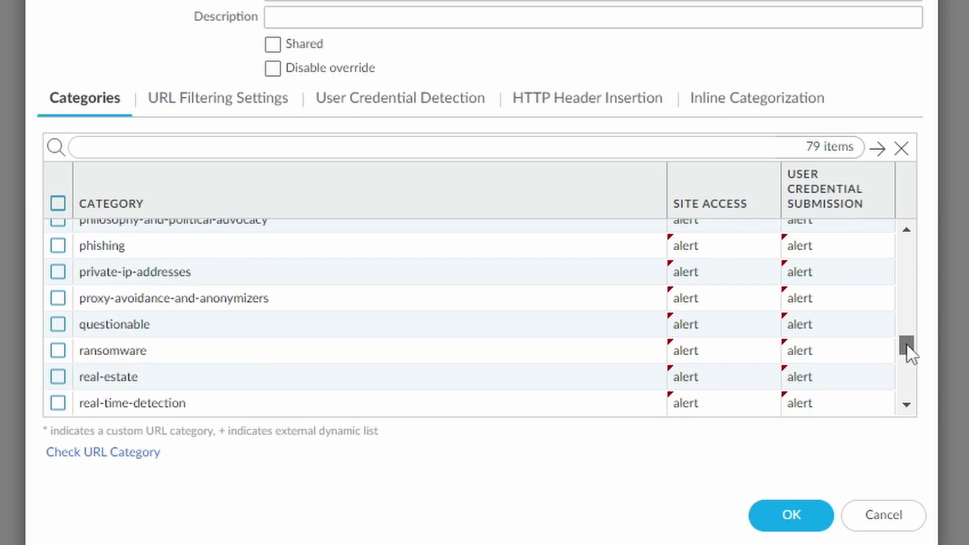
Step: Save url-outbound-filtering, reopen it, and re-save with adult's site access back on alert
{"action": "left_click", "coordinate": [796, 525]}
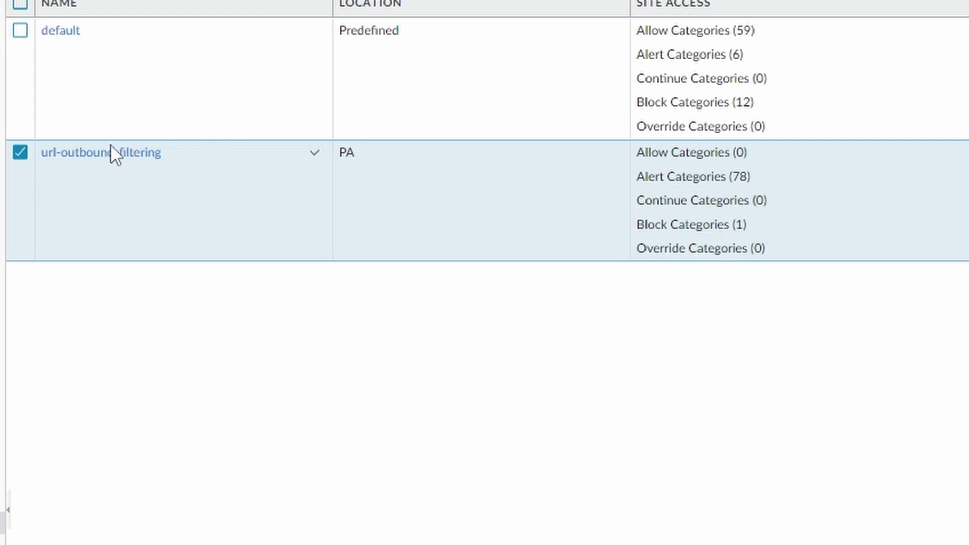
{"action": "left_click", "coordinate": [99, 161]}
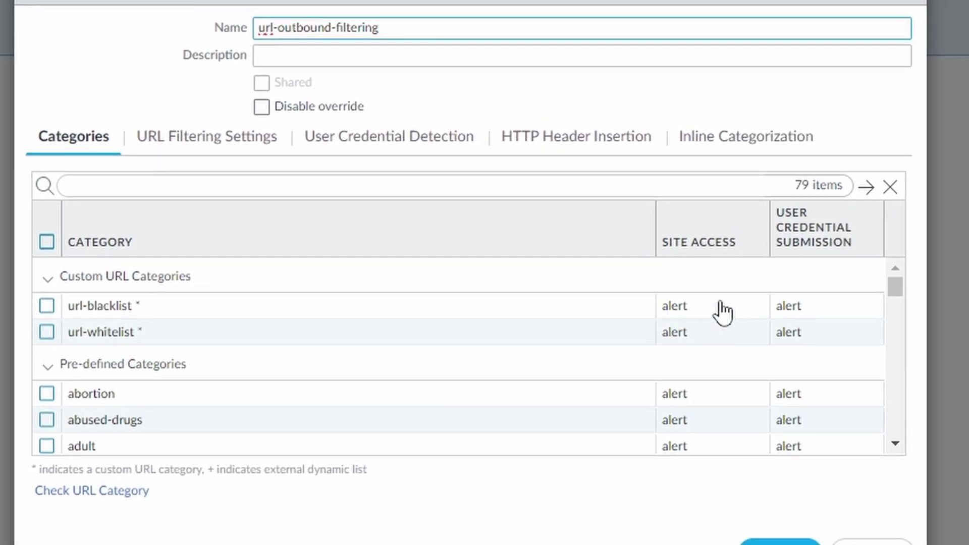
{"action": "left_click", "coordinate": [702, 306]}
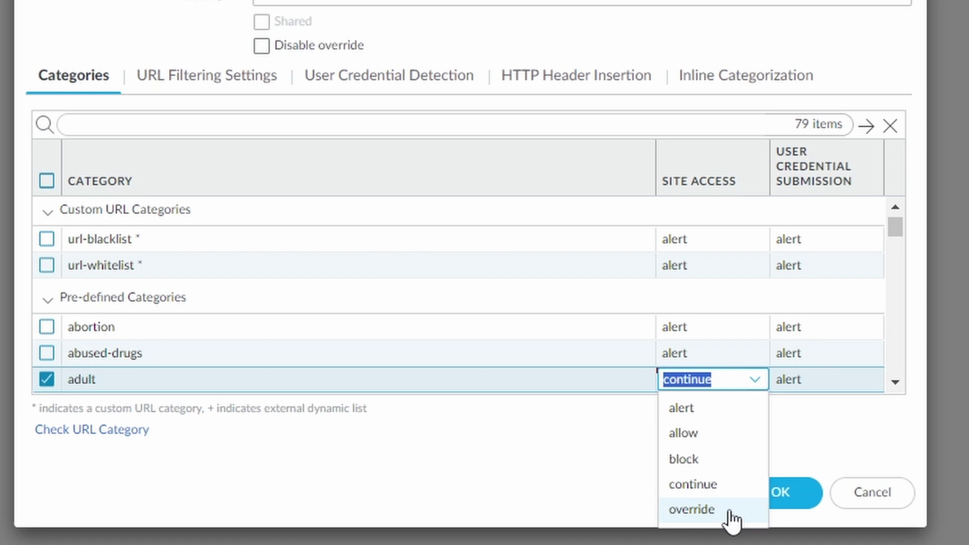
{"action": "left_click", "coordinate": [723, 511]}
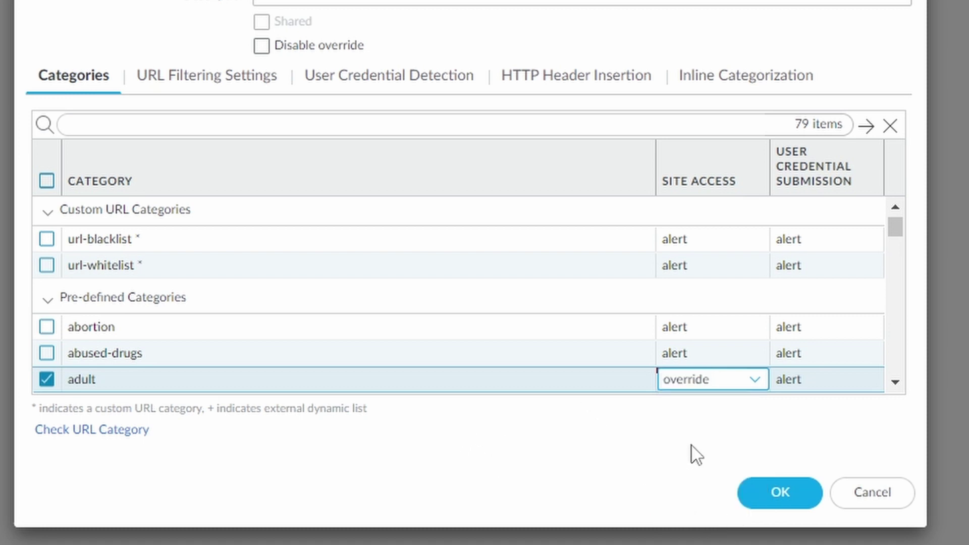
{"action": "left_click", "coordinate": [717, 380]}
{"action": "left_click", "coordinate": [706, 407]}
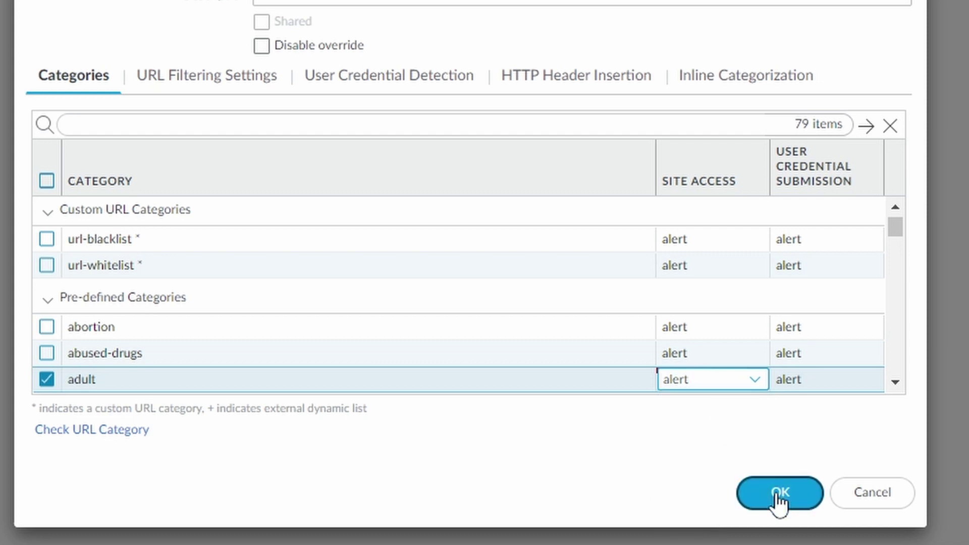
{"action": "left_click", "coordinate": [776, 495]}
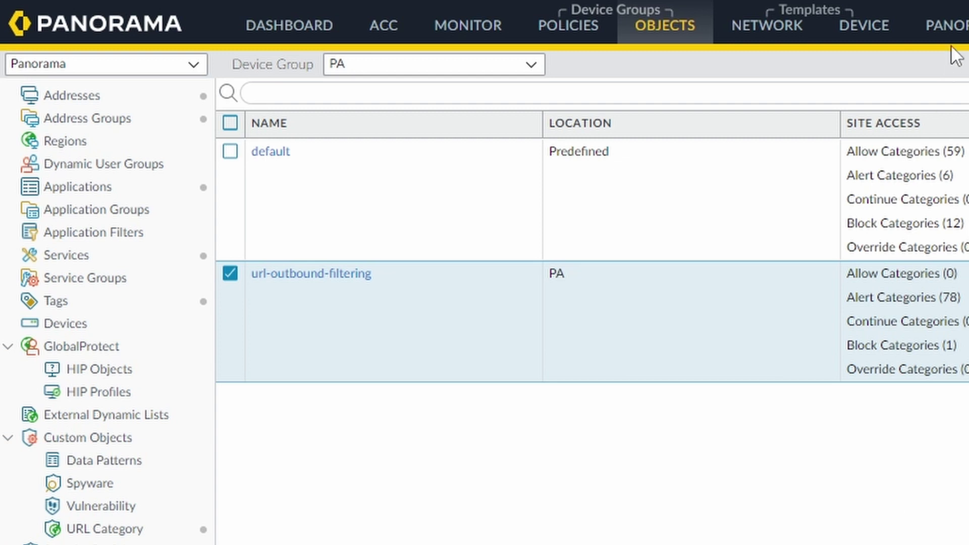
Step: View the URL filtering Content-ID settings on the Device tab, then switch to Objects
{"action": "left_click", "coordinate": [868, 31]}
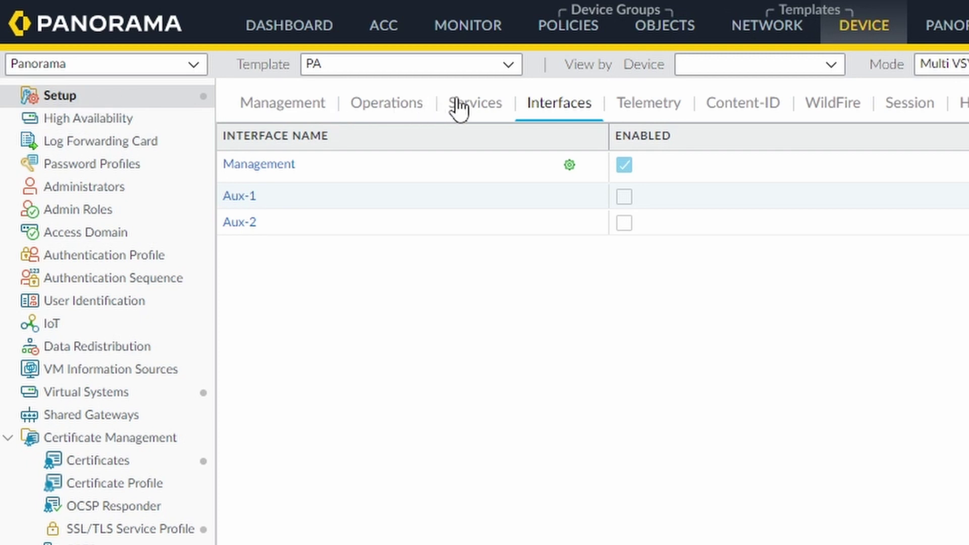
{"action": "left_click", "coordinate": [771, 117]}
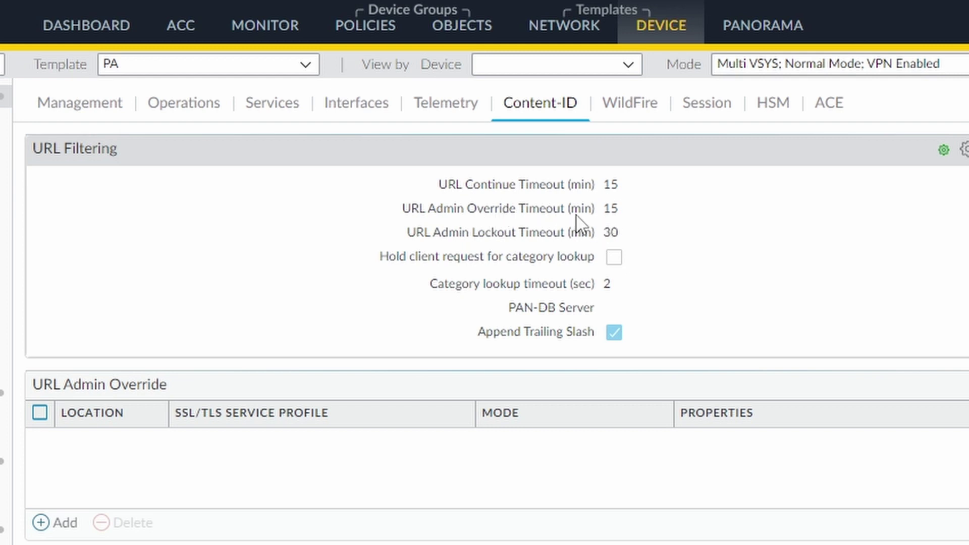
{"action": "left_click", "coordinate": [462, 27]}
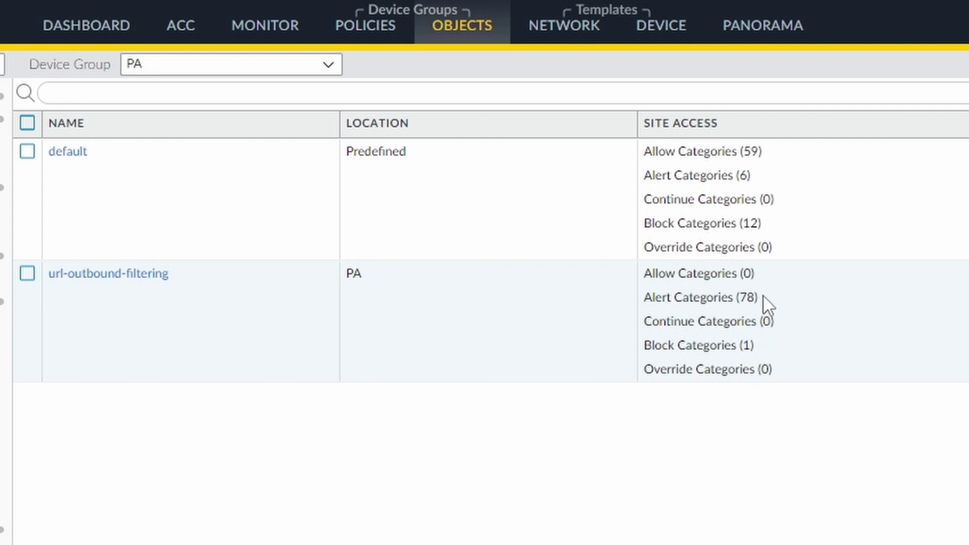
Step: Reopen url-outbound-filtering and change url-blacklist's site access from alert to block
{"action": "left_click", "coordinate": [115, 274]}
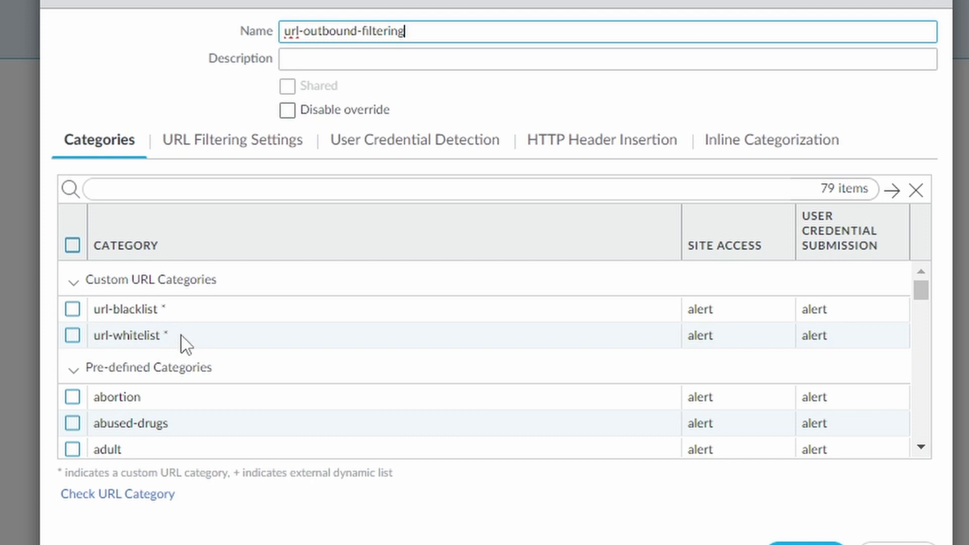
{"action": "scroll", "coordinate": [194, 324], "scroll_direction": "down", "scroll_amount": 3}
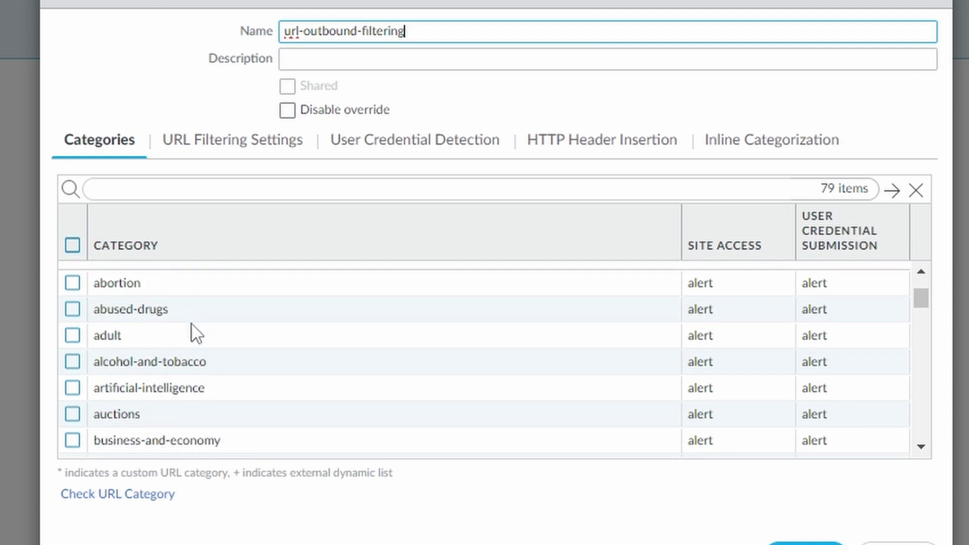
{"action": "scroll", "coordinate": [195, 331], "scroll_direction": "down", "scroll_amount": 10}
{"action": "scroll", "coordinate": [173, 389], "scroll_direction": "up", "scroll_amount": 12}
{"action": "scroll", "coordinate": [173, 390], "scroll_direction": "up", "scroll_amount": 5}
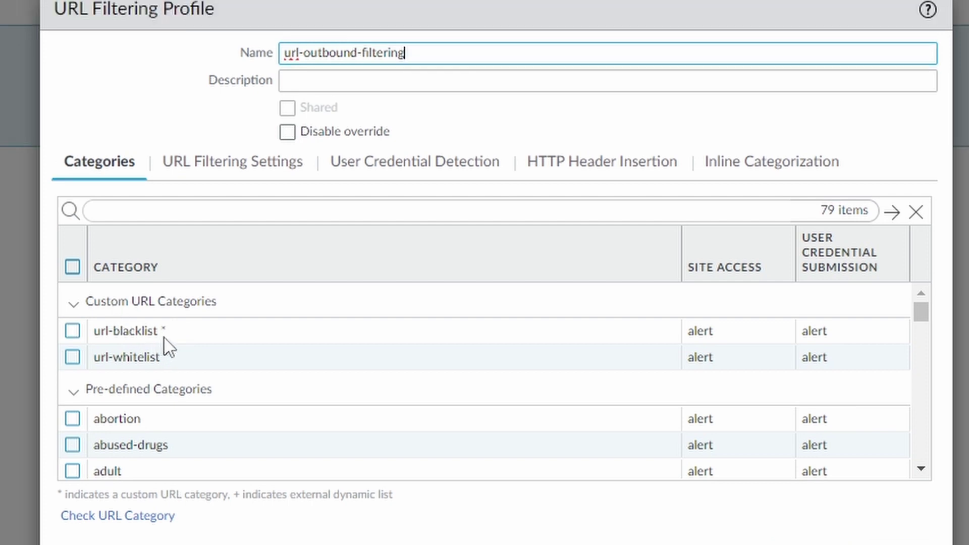
{"action": "left_click", "coordinate": [721, 334]}
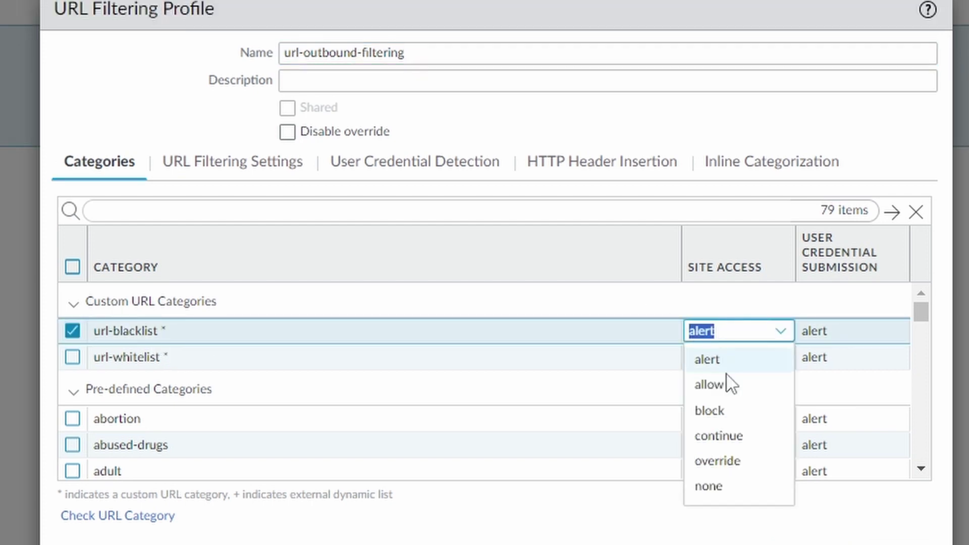
{"action": "left_click", "coordinate": [727, 409]}
{"action": "left_click", "coordinate": [834, 348]}
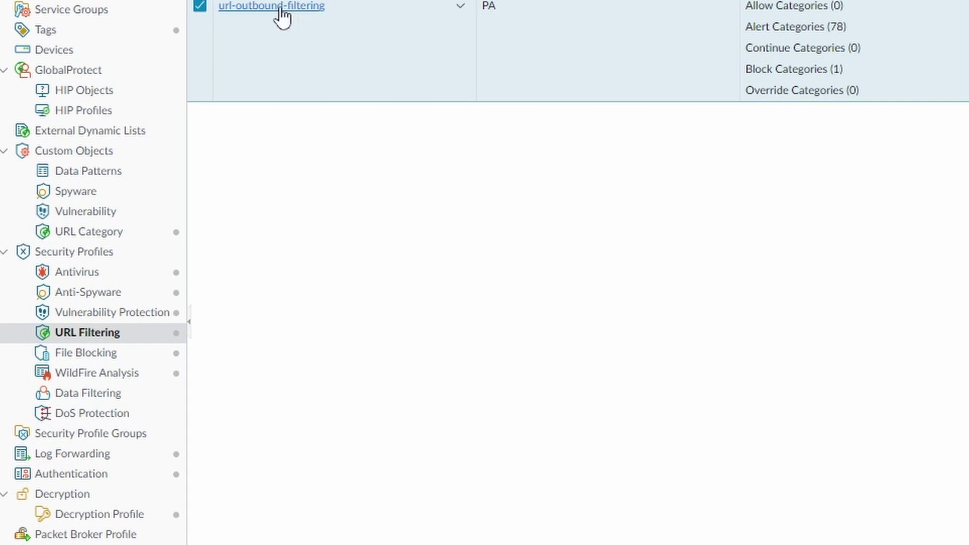
Step: Add security profile group outbound-profile with url-outbound-filtering as its URL Filtering profile
{"action": "left_click", "coordinate": [71, 435]}
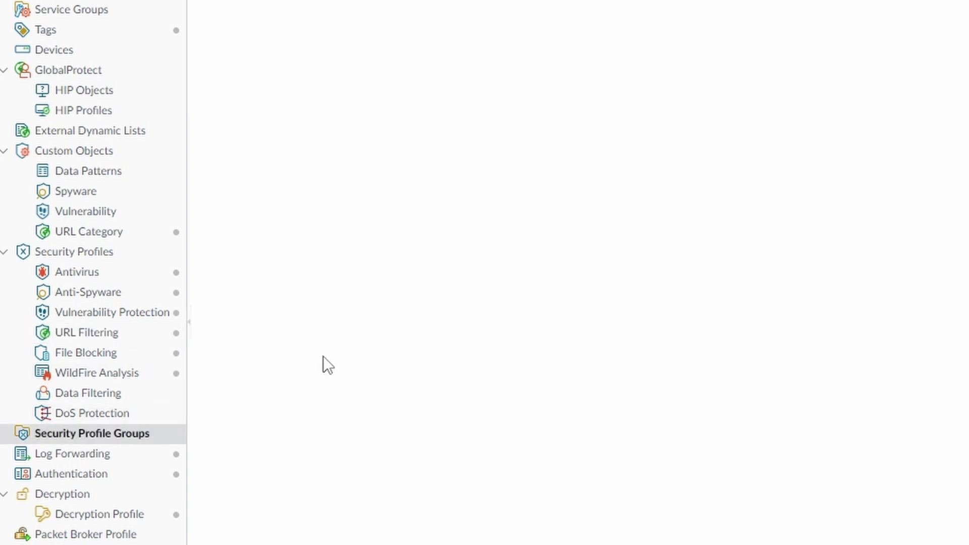
{"action": "scroll", "coordinate": [183, 437], "scroll_direction": "down", "scroll_amount": 5}
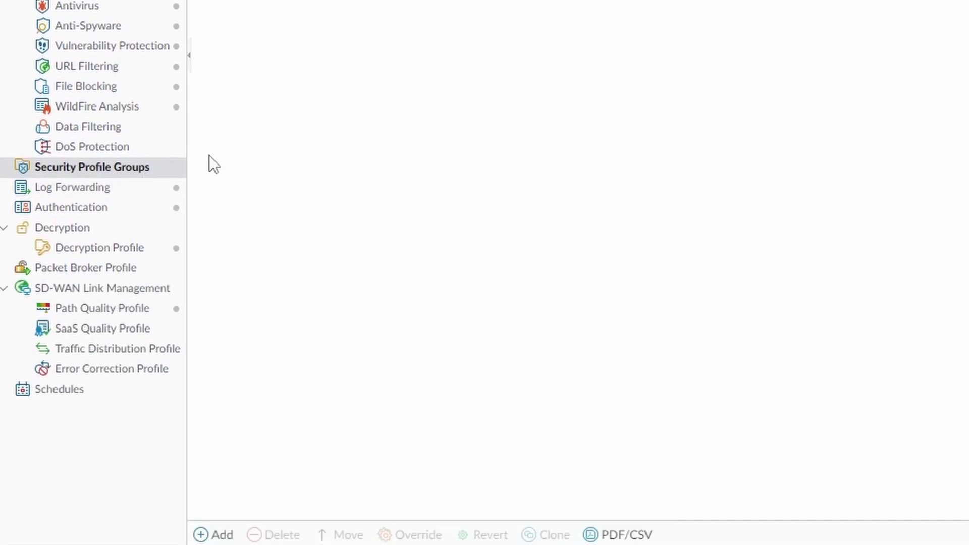
{"action": "left_click", "coordinate": [214, 536]}
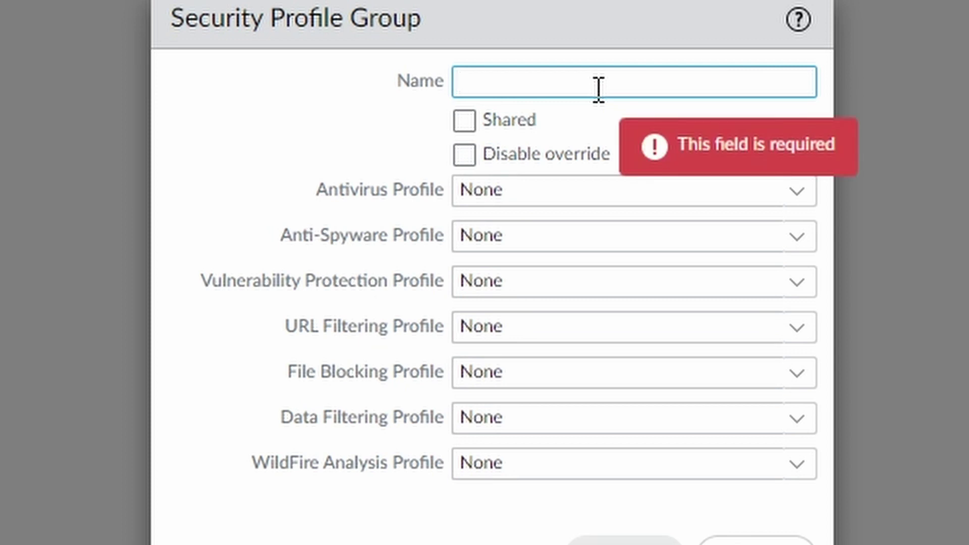
{"action": "type", "text": "outbou"}
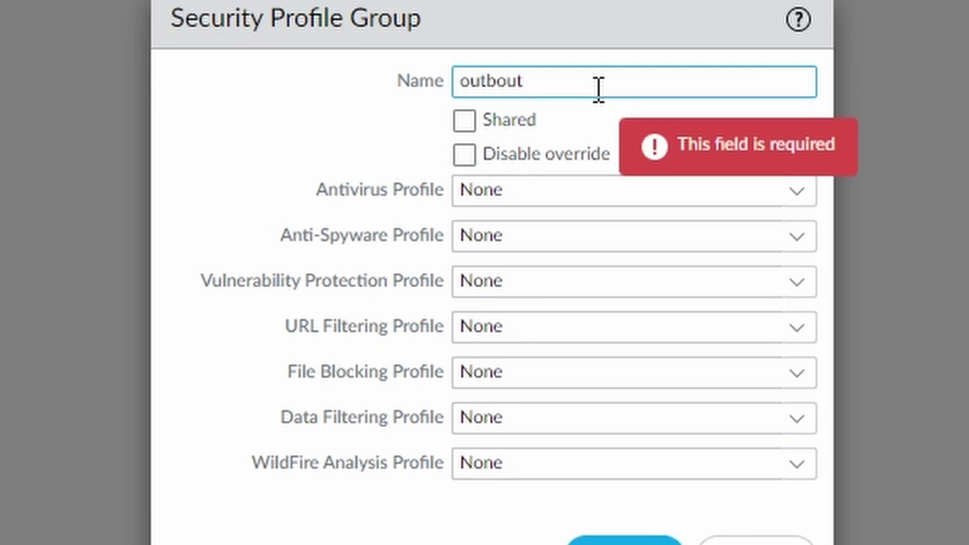
{"action": "type", "text": "nd-profile"}
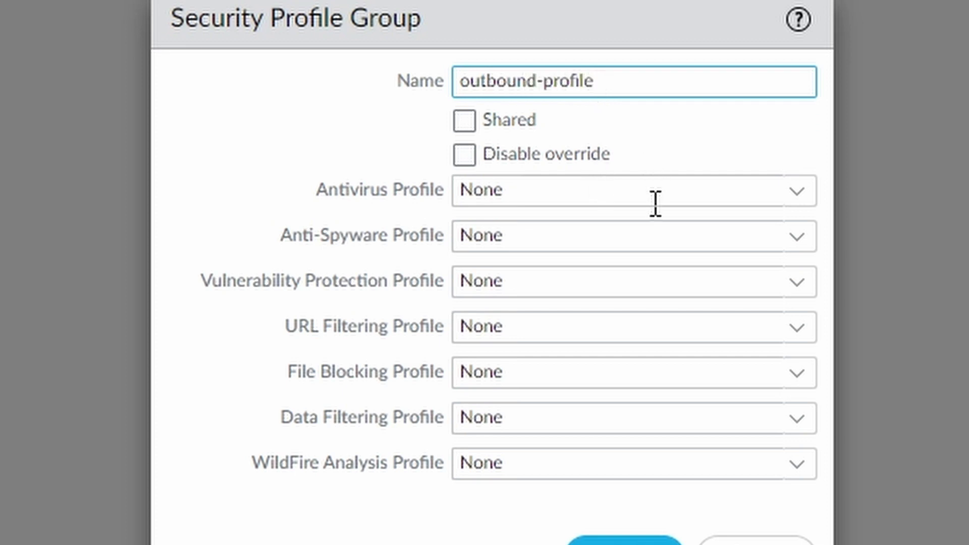
{"action": "left_click", "coordinate": [814, 336]}
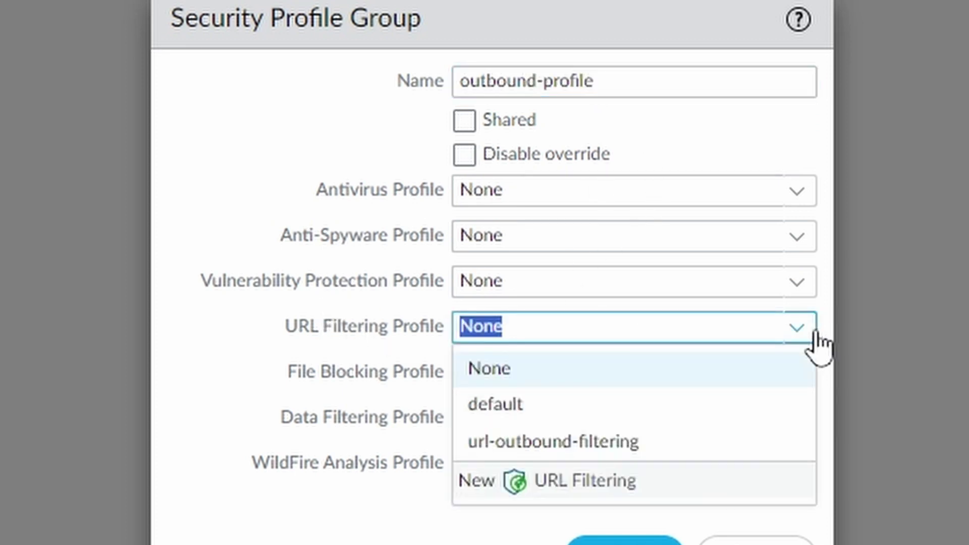
{"action": "left_click", "coordinate": [672, 442]}
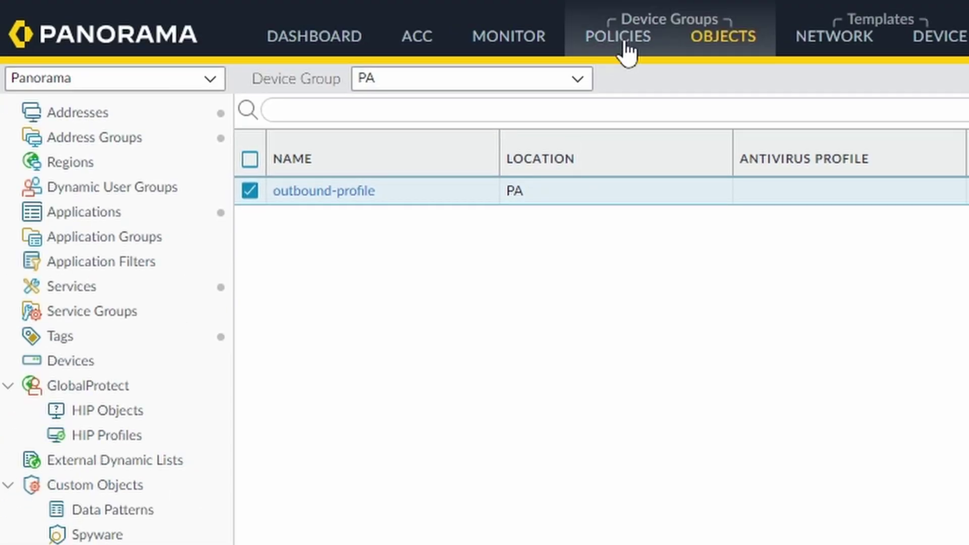
Step: Show the Security Post Rules under Policies for device group PA
{"action": "left_click", "coordinate": [628, 51]}
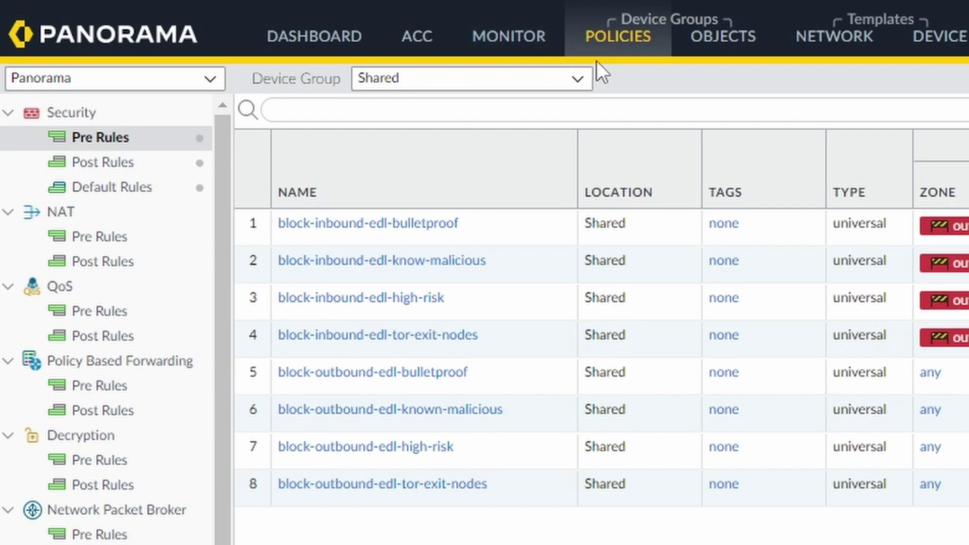
{"action": "left_click", "coordinate": [583, 83]}
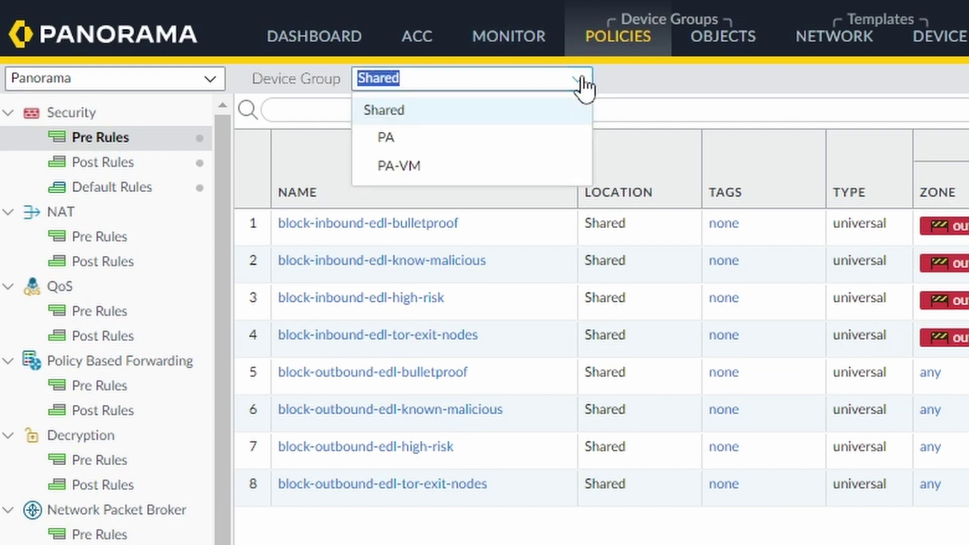
{"action": "left_click", "coordinate": [461, 130]}
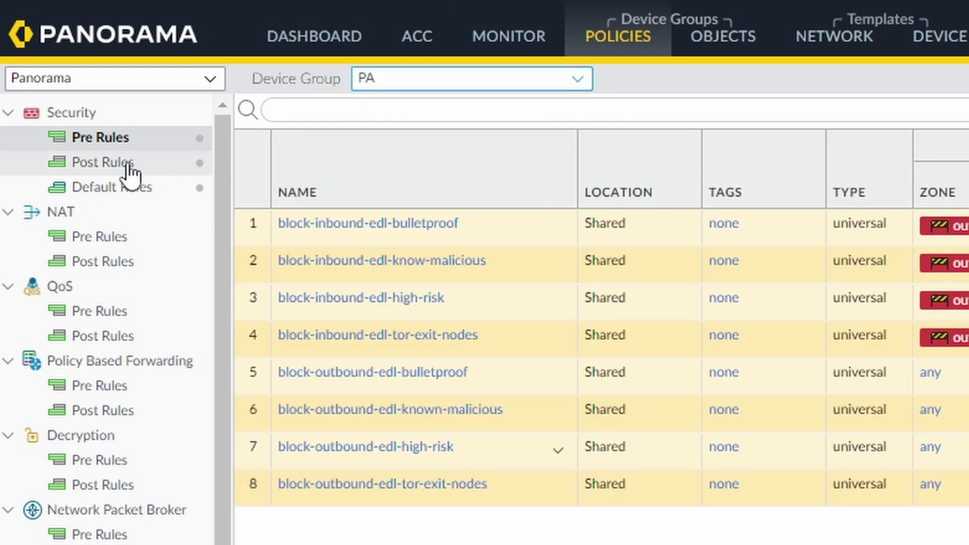
{"action": "left_click", "coordinate": [128, 163]}
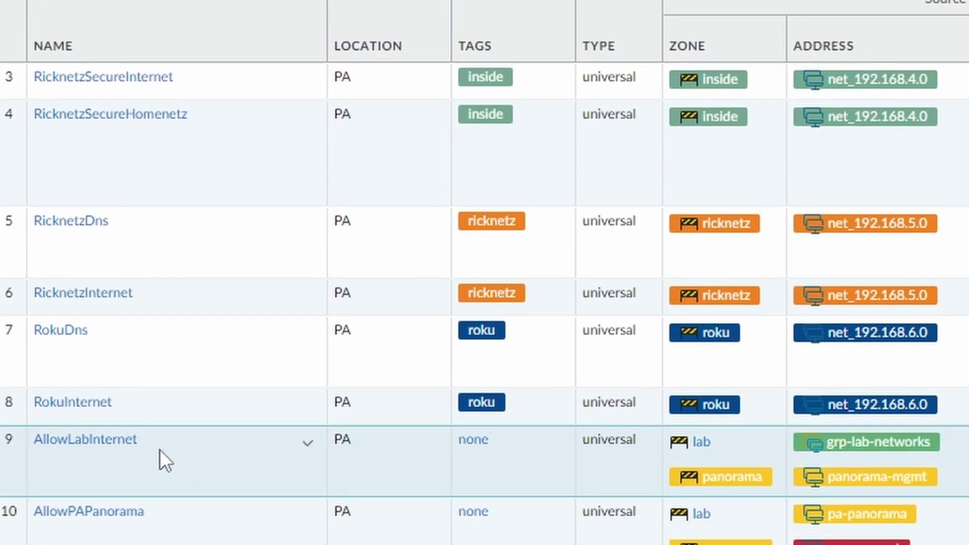
Step: In the AllowLabInternet rule's Actions, set Group Profile to outbound-profile
{"action": "left_click", "coordinate": [95, 439]}
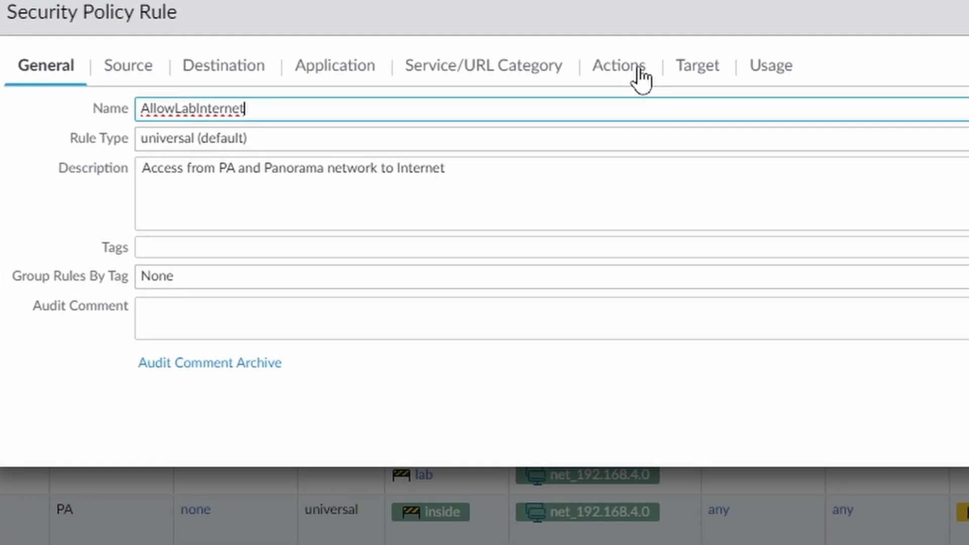
{"action": "left_click", "coordinate": [638, 67]}
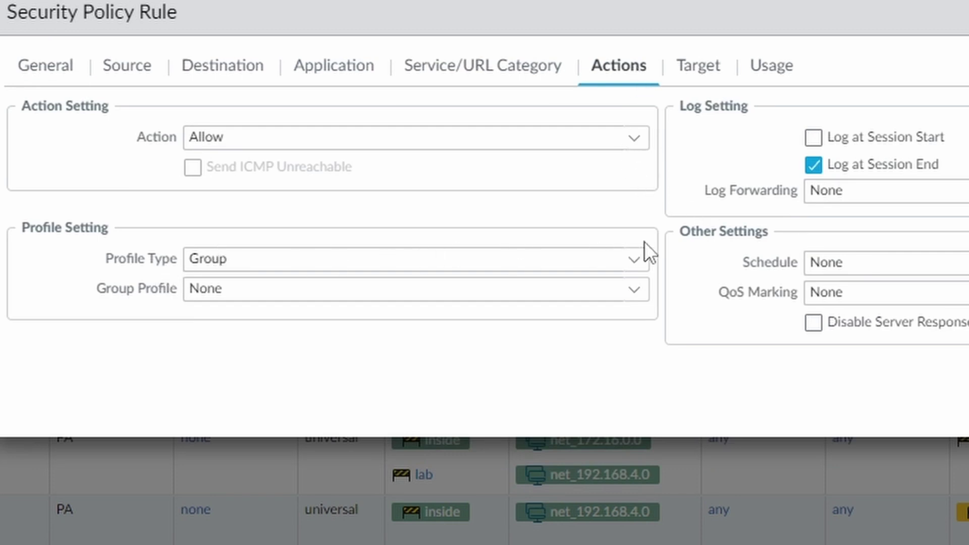
{"action": "left_click", "coordinate": [637, 297]}
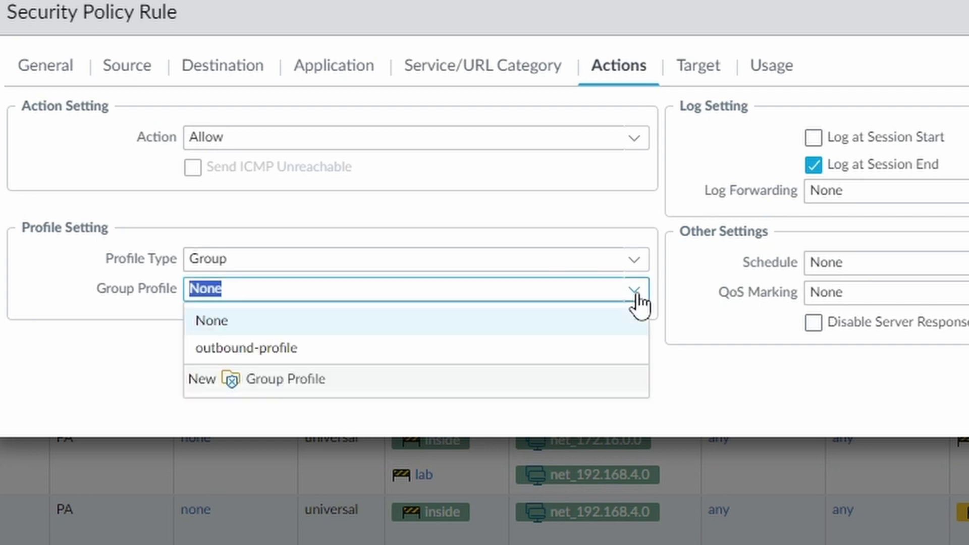
{"action": "left_click", "coordinate": [332, 357]}
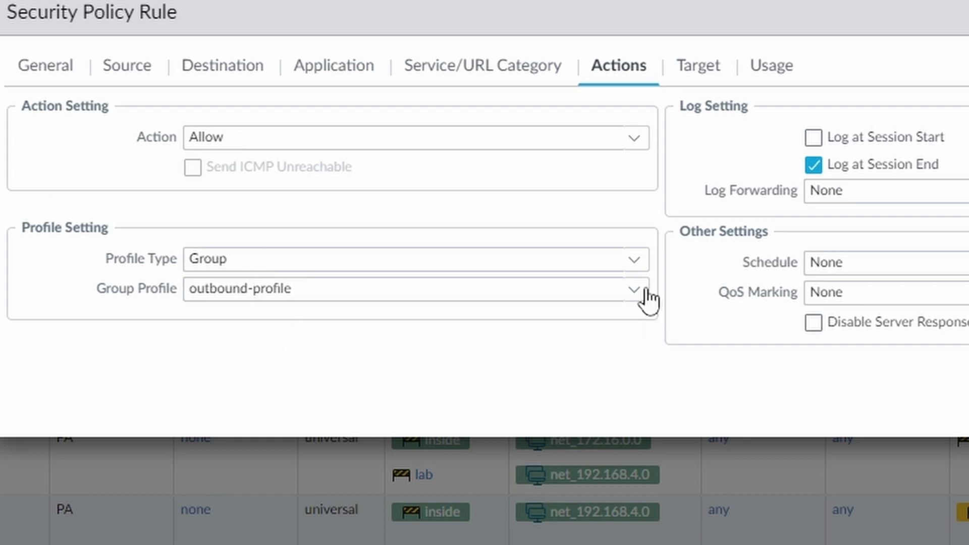
Step: Switch the profile type to Profiles with URL Filtering set to url-outbound-filtering
{"action": "left_click", "coordinate": [634, 267]}
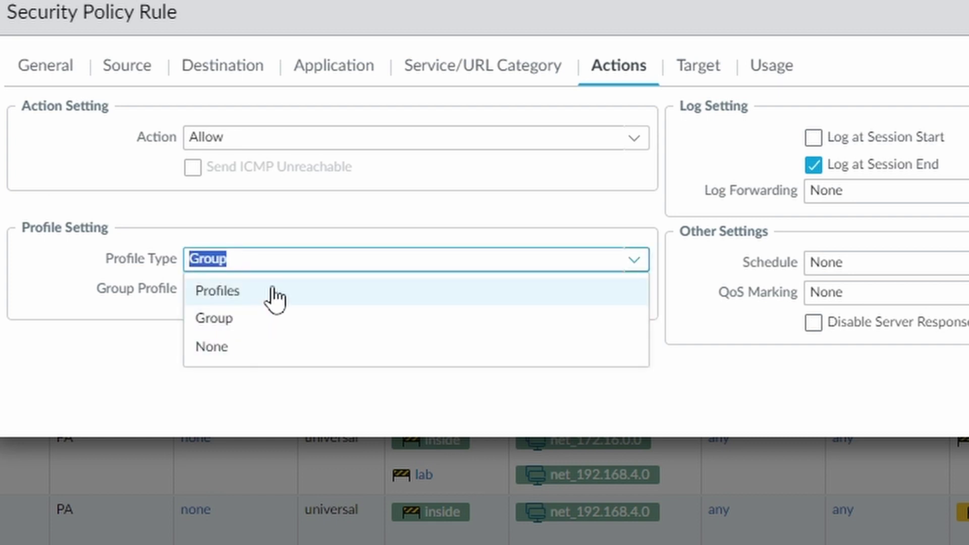
{"action": "left_click", "coordinate": [256, 290]}
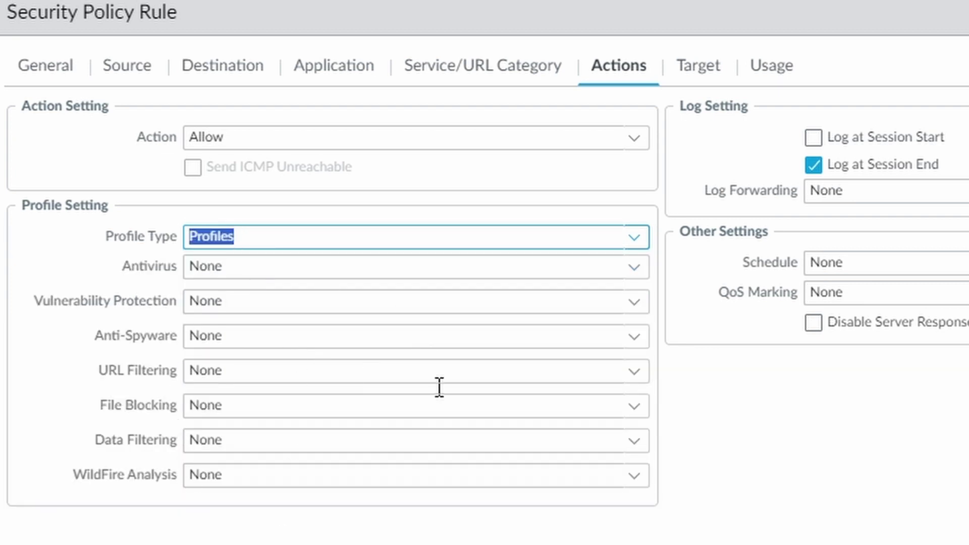
{"action": "left_click", "coordinate": [634, 373]}
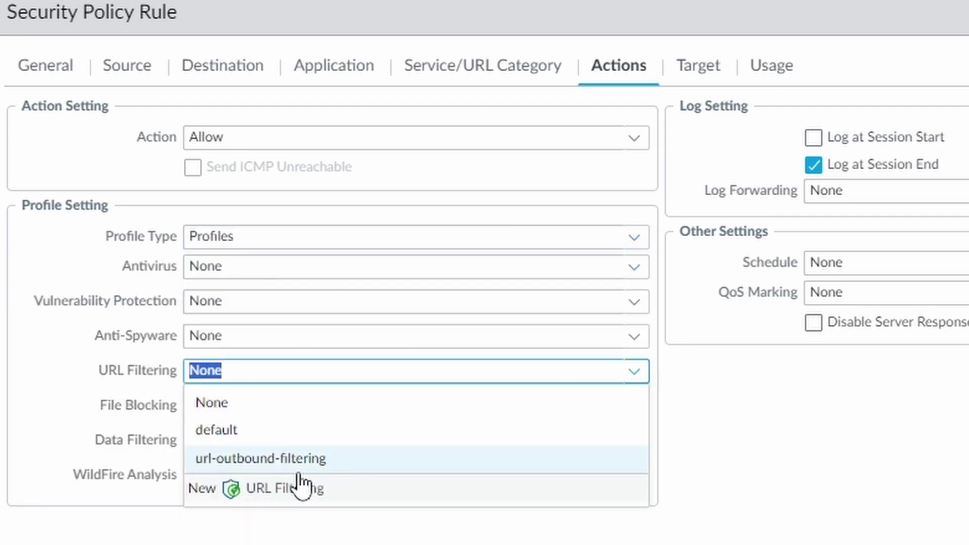
{"action": "left_click", "coordinate": [305, 459]}
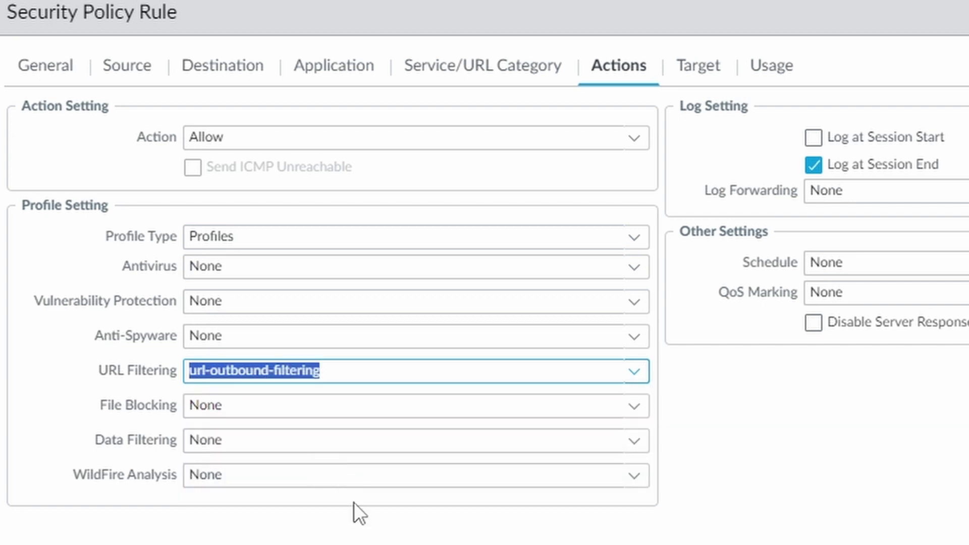
{"action": "left_click", "coordinate": [343, 516]}
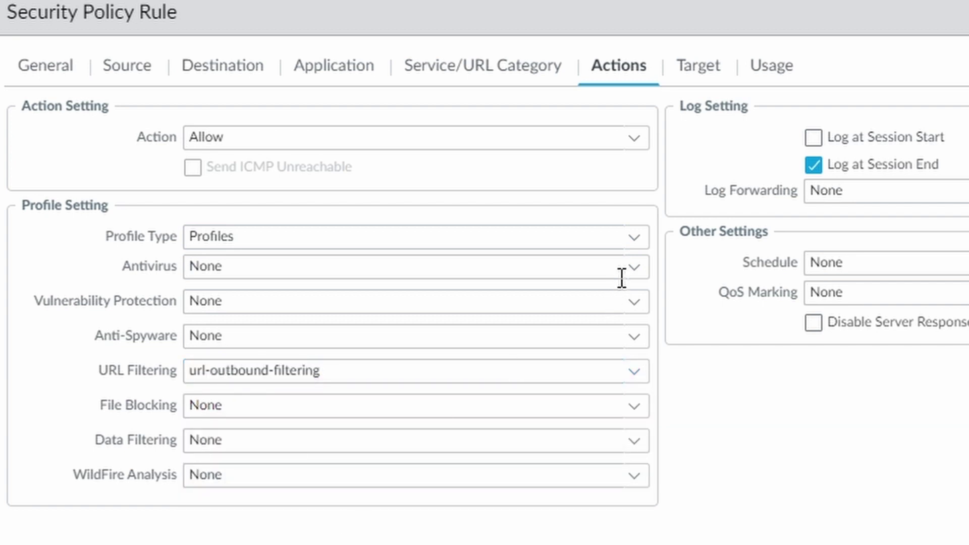
Step: Switch the profile type back to Group, keeping outbound-profile as the group profile
{"action": "left_click", "coordinate": [634, 240]}
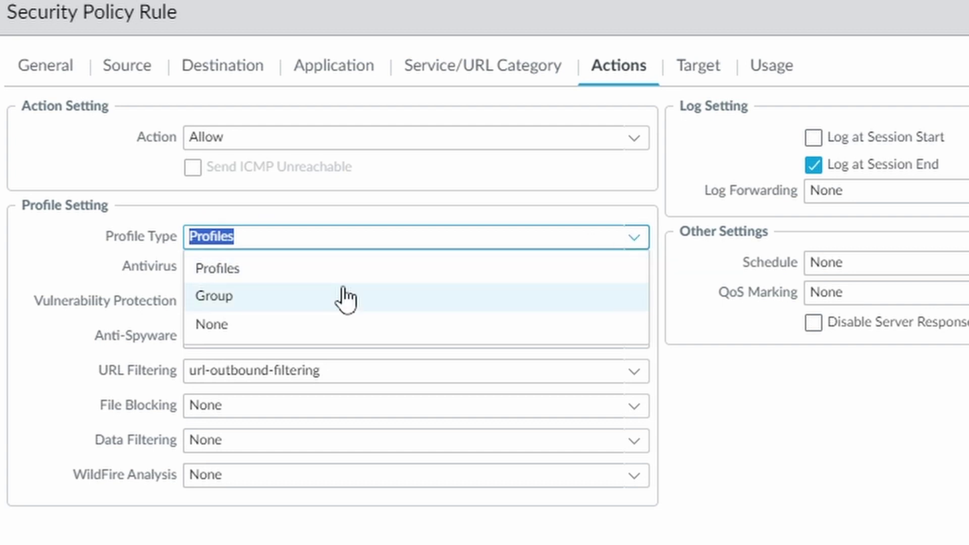
{"action": "left_click", "coordinate": [313, 299]}
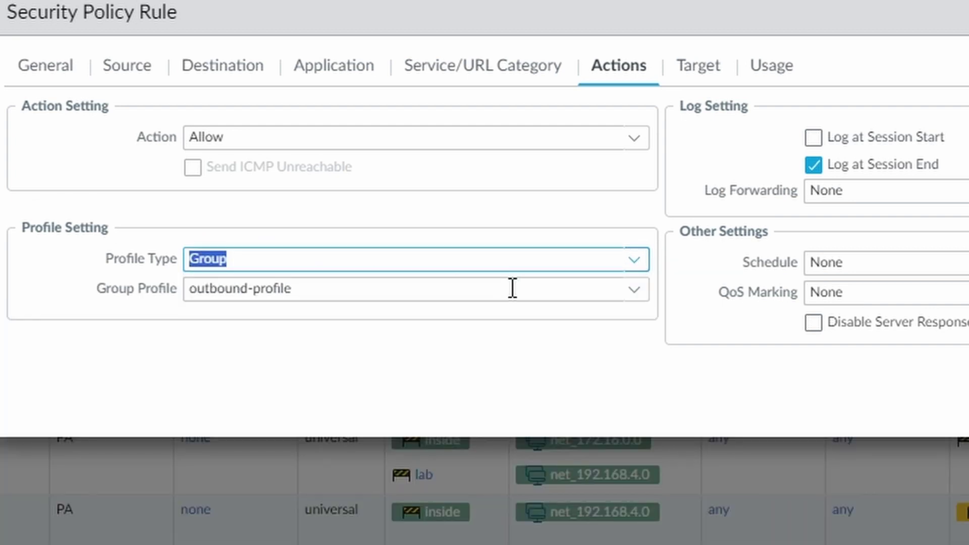
{"action": "left_click", "coordinate": [351, 290]}
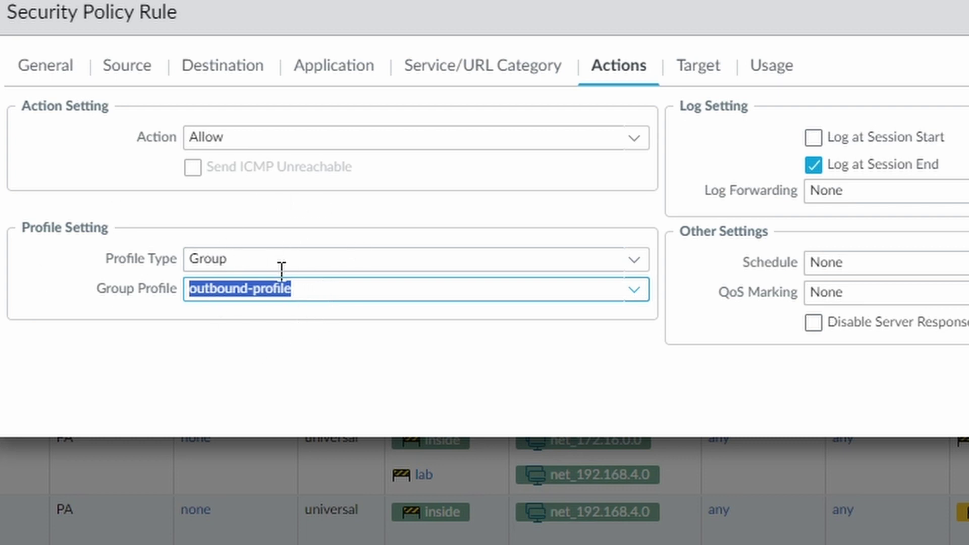
{"action": "left_click", "coordinate": [384, 321]}
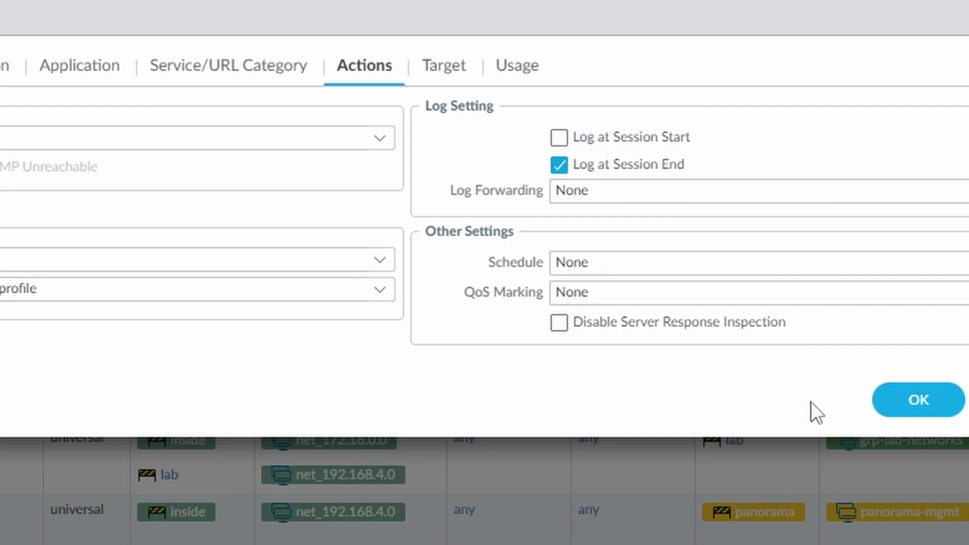
Step: Save the AllowLabInternet rule, then look up paypal.com: Financial-Services, Low-Risk
{"action": "left_click", "coordinate": [943, 400]}
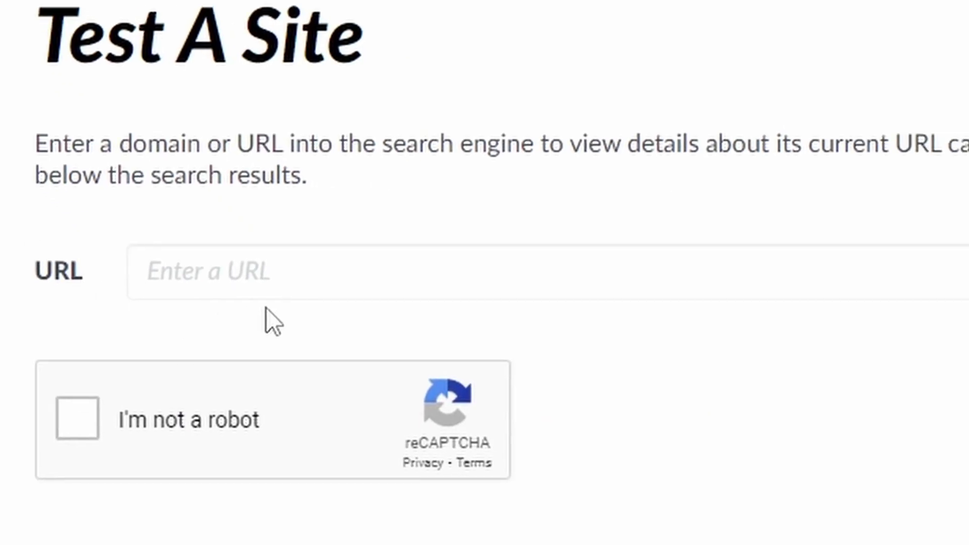
{"action": "left_click", "coordinate": [391, 263]}
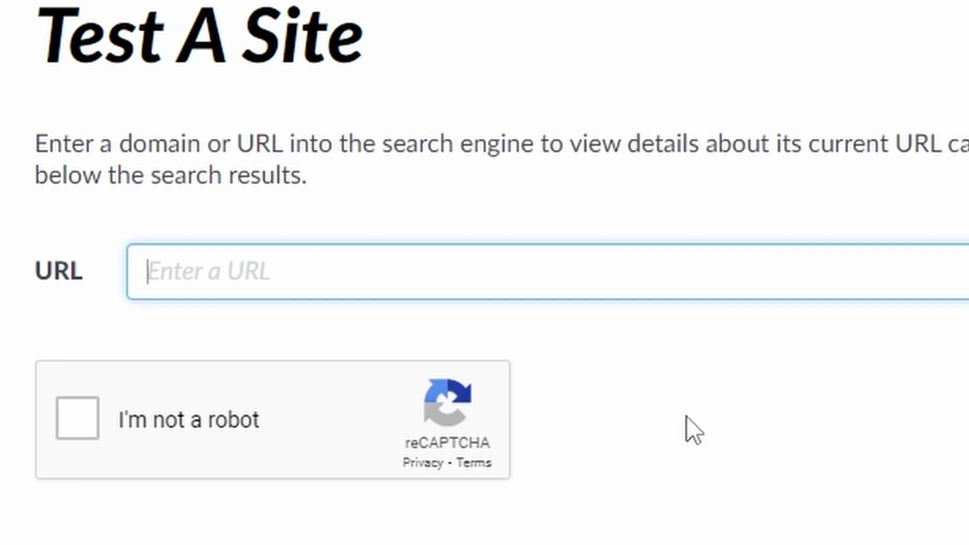
{"action": "type", "text": "paypal.com"}
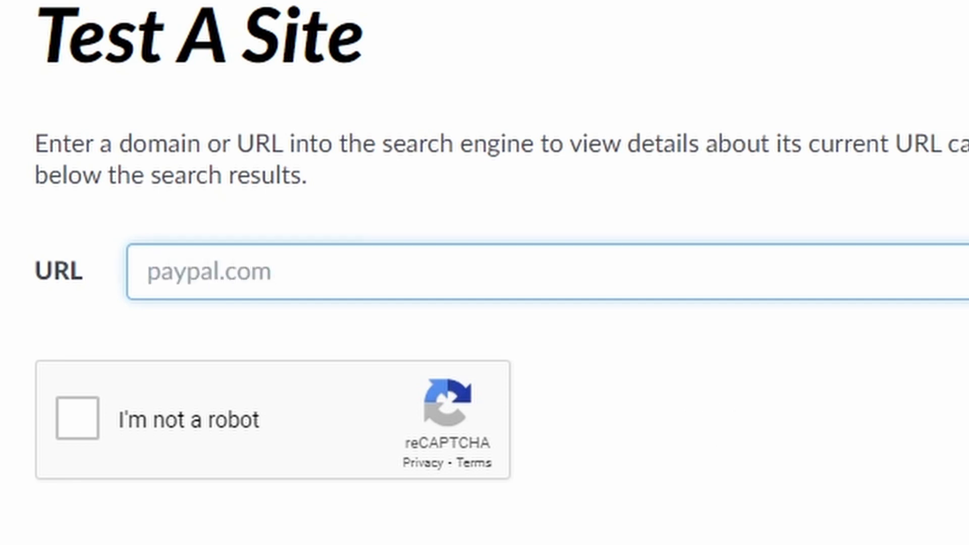
{"action": "key", "text": "Return"}
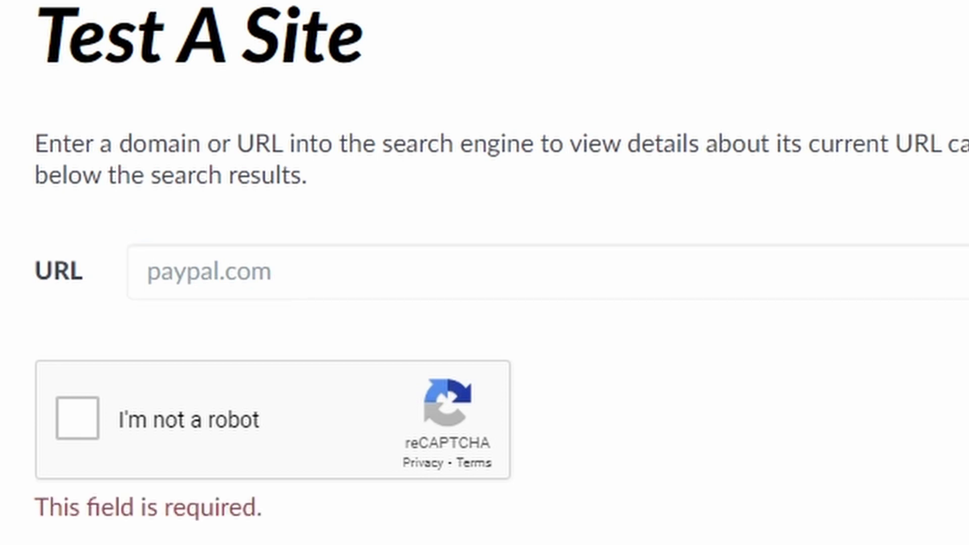
{"action": "left_click", "coordinate": [68, 423]}
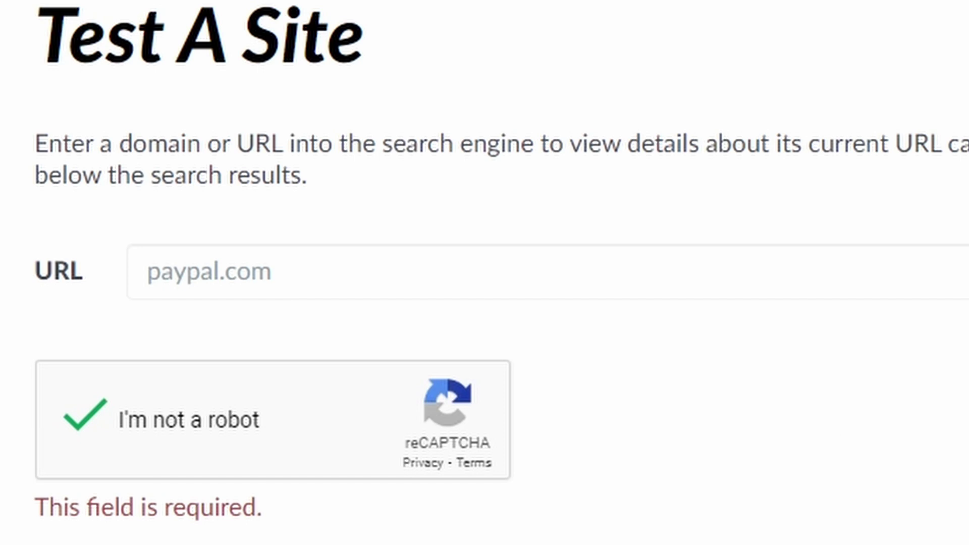
{"action": "key", "text": "Return"}
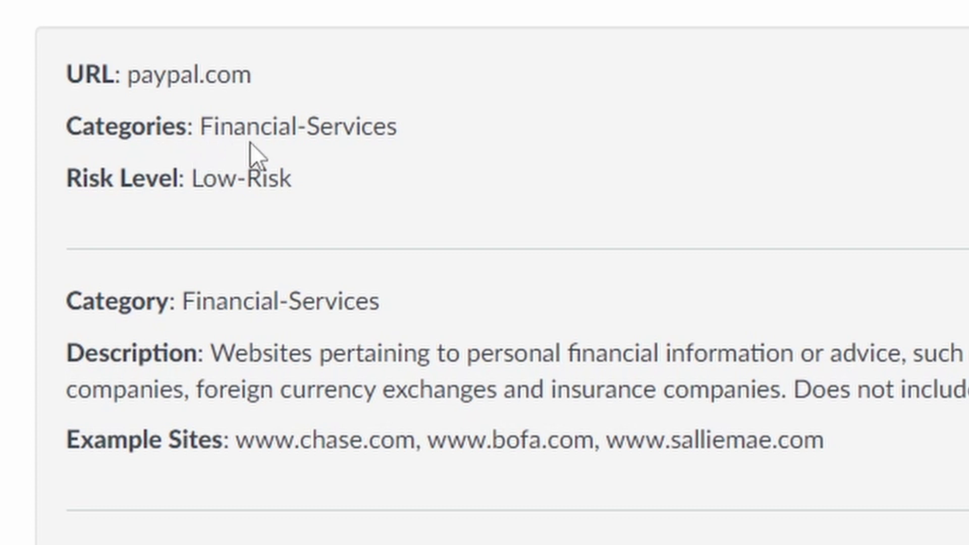
{"action": "mouse_move", "coordinate": [458, 120]}
{"action": "left_mouse_down"}
{"action": "mouse_move", "coordinate": [352, 124]}
{"action": "mouse_move", "coordinate": [465, 139]}
{"action": "left_mouse_up"}
{"action": "scroll", "coordinate": [465, 138], "scroll_direction": "down", "scroll_amount": 3}
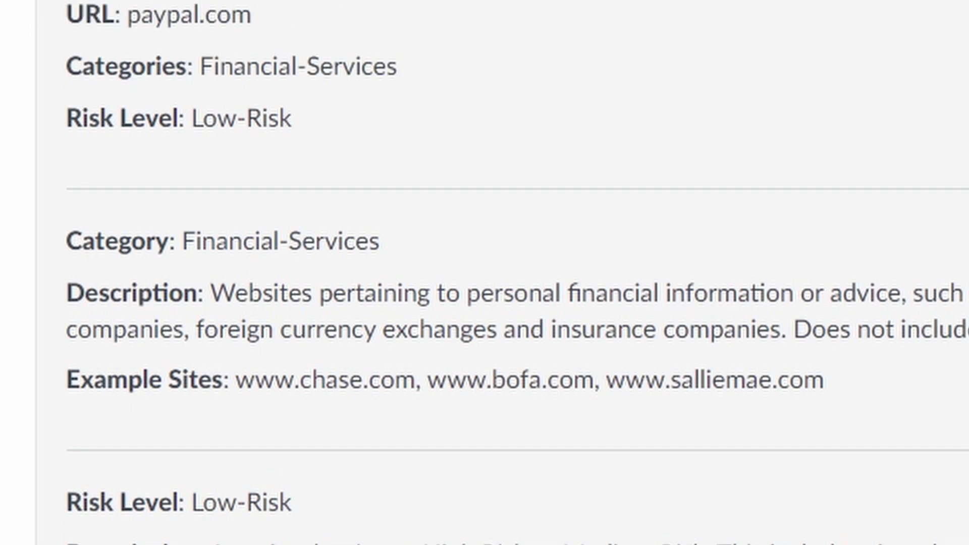
Step: Look up youtube.com's category, which is Streaming-Media with Low-Risk
{"action": "left_click", "coordinate": [379, 277]}
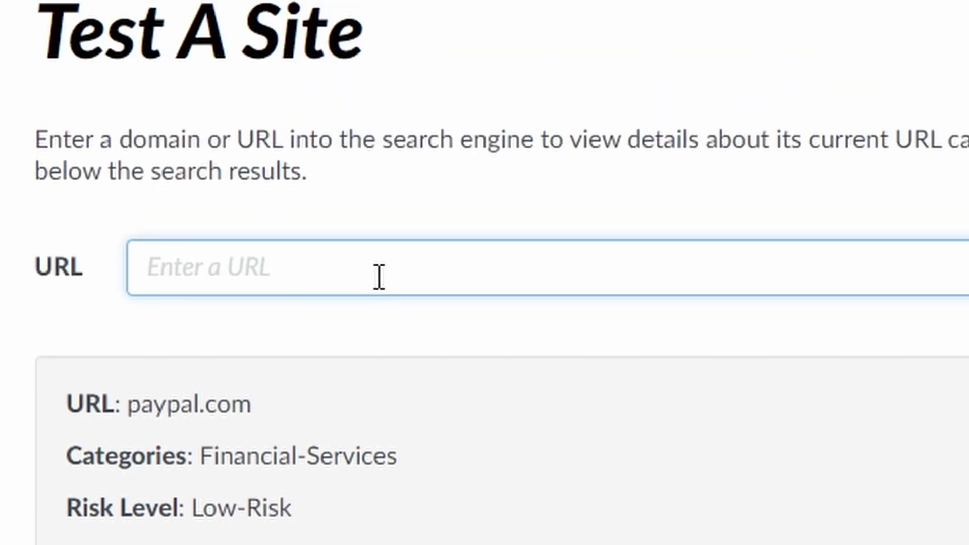
{"action": "type", "text": "youtube.com"}
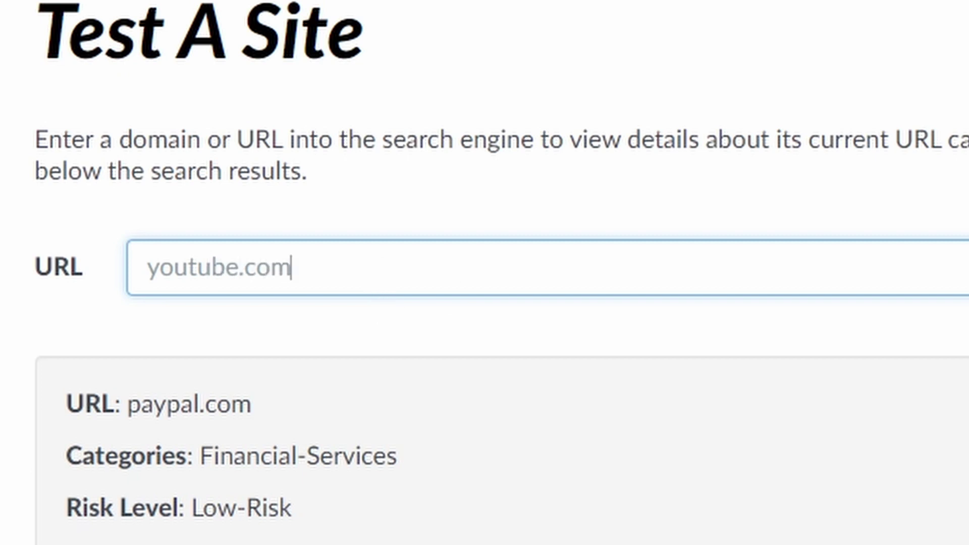
{"action": "key", "text": "Return"}
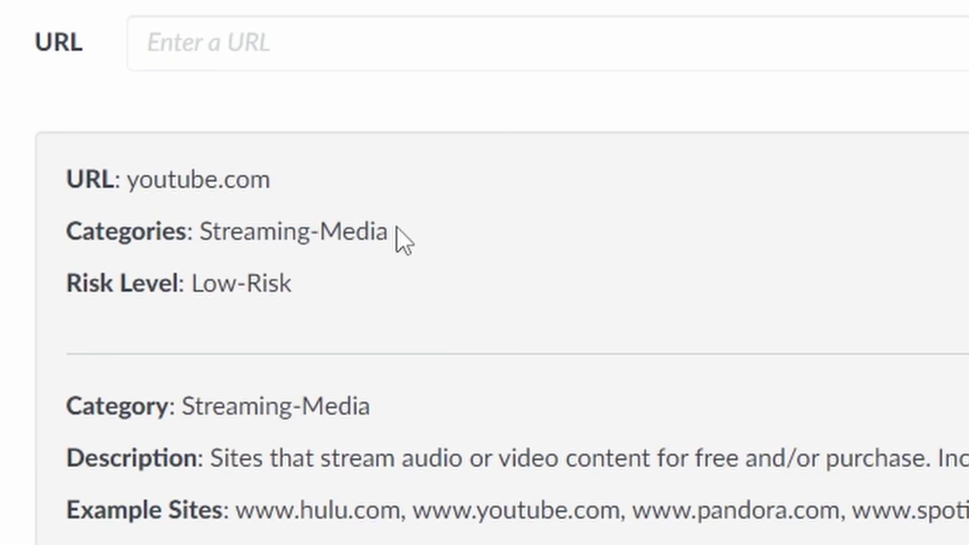
Step: Submit linkedin.com for a category lookup and pass the reCAPTCHA check
{"action": "left_click", "coordinate": [447, 54]}
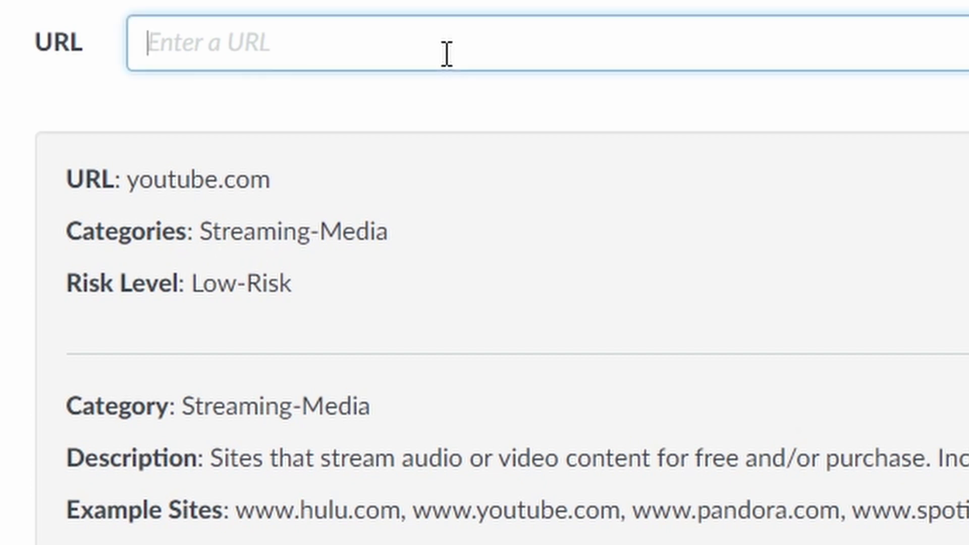
{"action": "type", "text": "linkedin.com"}
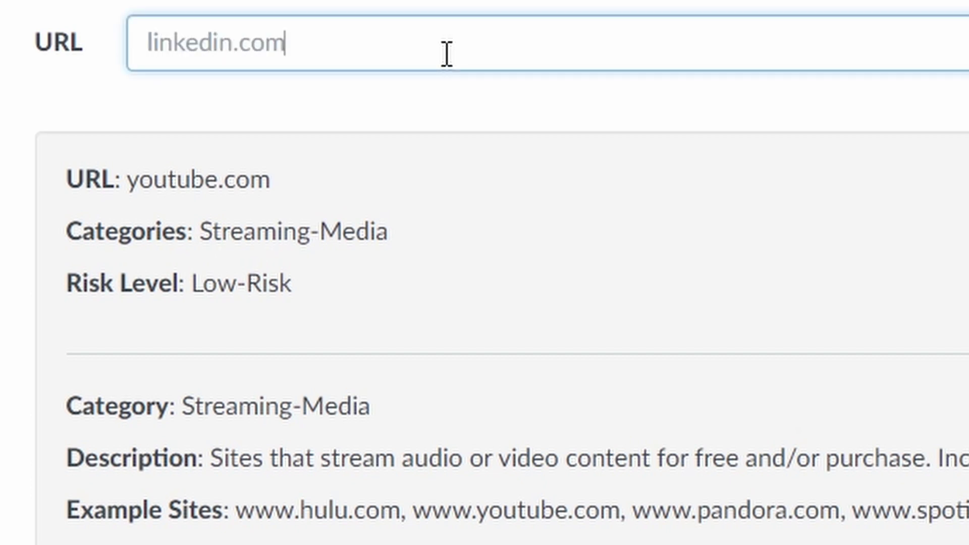
{"action": "key", "text": "Return"}
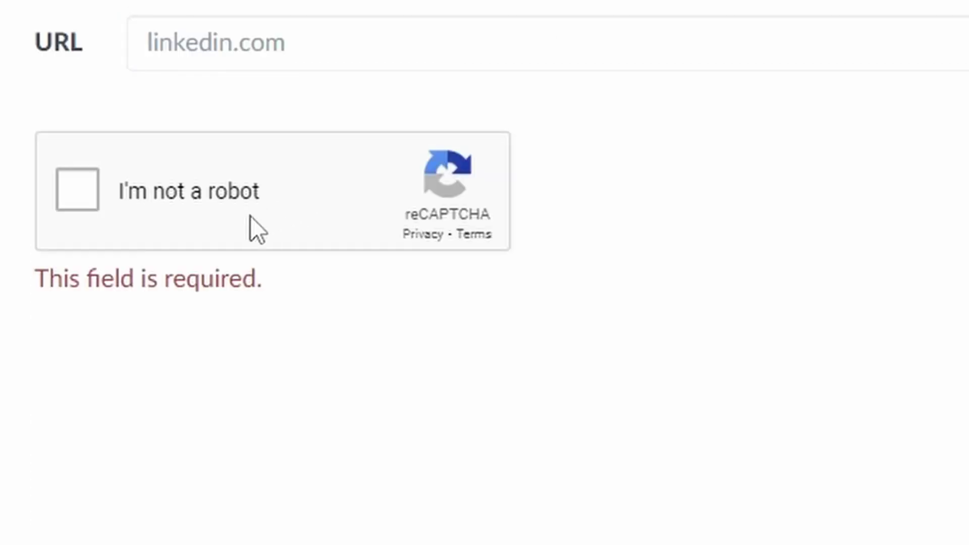
{"action": "left_click", "coordinate": [77, 189]}
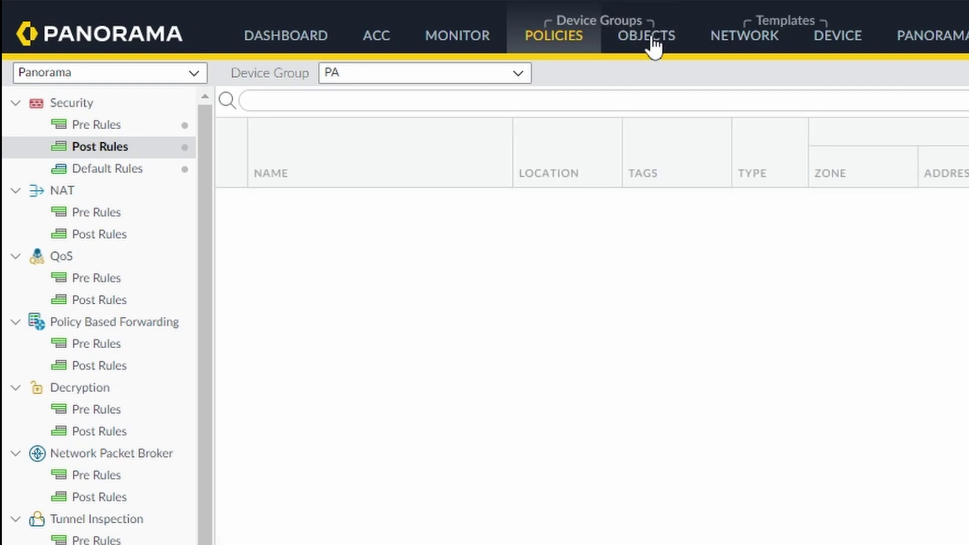
Step: Replace url-whitelist's youtube entries with linkedin.com/ and *.linkedin.com/ and save it
{"action": "left_click", "coordinate": [649, 40]}
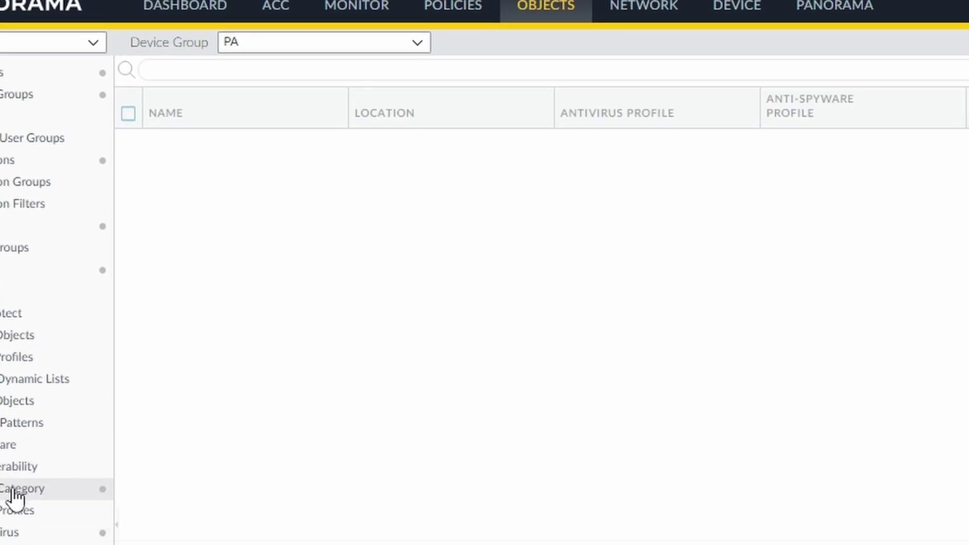
{"action": "left_click", "coordinate": [109, 519]}
{"action": "left_click", "coordinate": [26, 75]}
{"action": "left_click", "coordinate": [313, 407]}
{"action": "left_click", "coordinate": [253, 407]}
{"action": "type", "text": "linkedin.com/"}
{"action": "left_click", "coordinate": [255, 408]}
{"action": "type", "text": "*.linkd"}
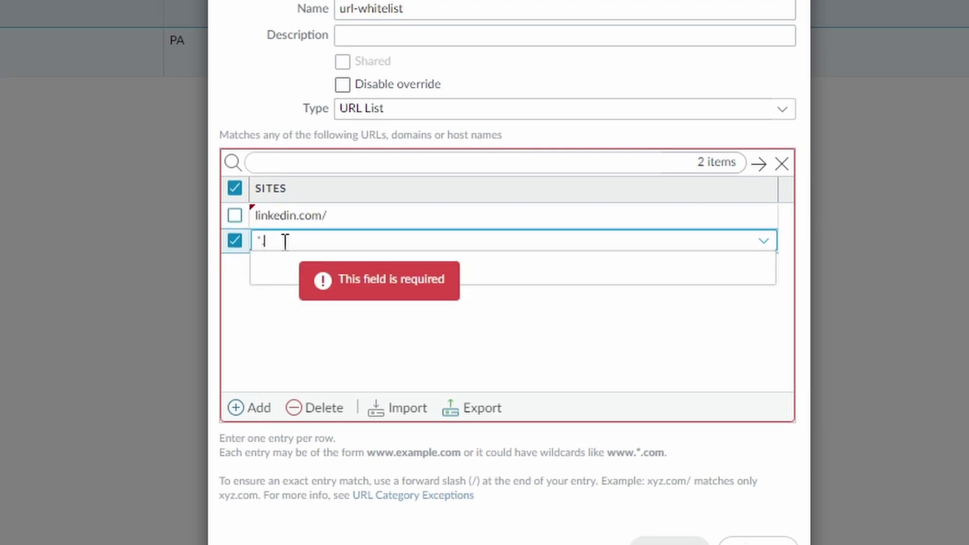
{"action": "key", "text": "BackSpace"}
{"action": "key", "text": "BackSpace"}
{"action": "type", "text": "kedin.com/"}
{"action": "left_click", "coordinate": [535, 319]}
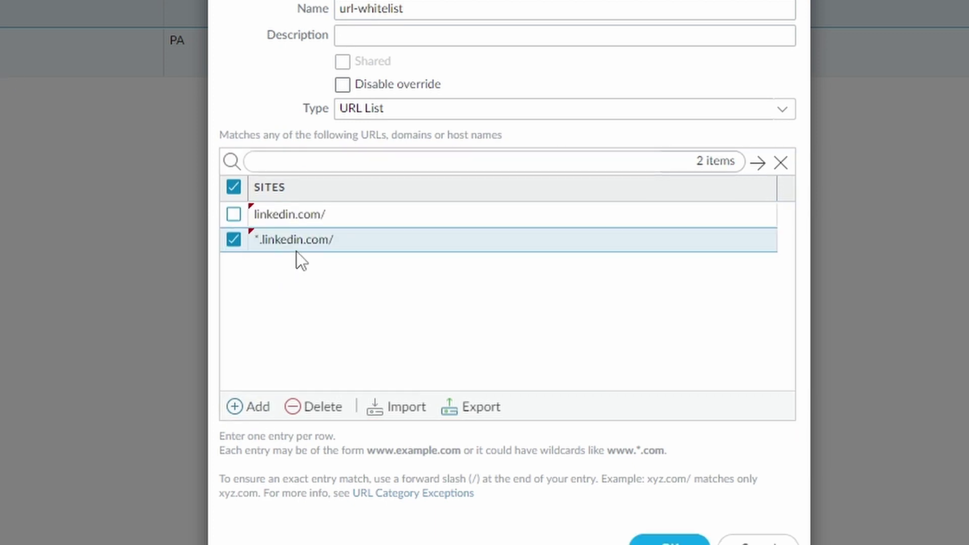
{"action": "left_click", "coordinate": [670, 543]}
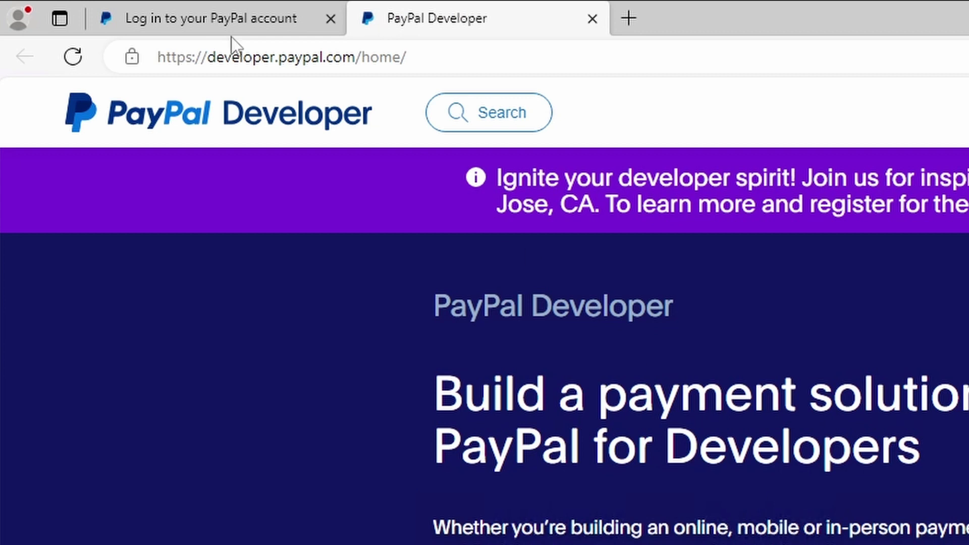
Step: From the PayPal tab, clear Edge's last-hour browsing history, downloads, cookies and cache
{"action": "left_click", "coordinate": [230, 20]}
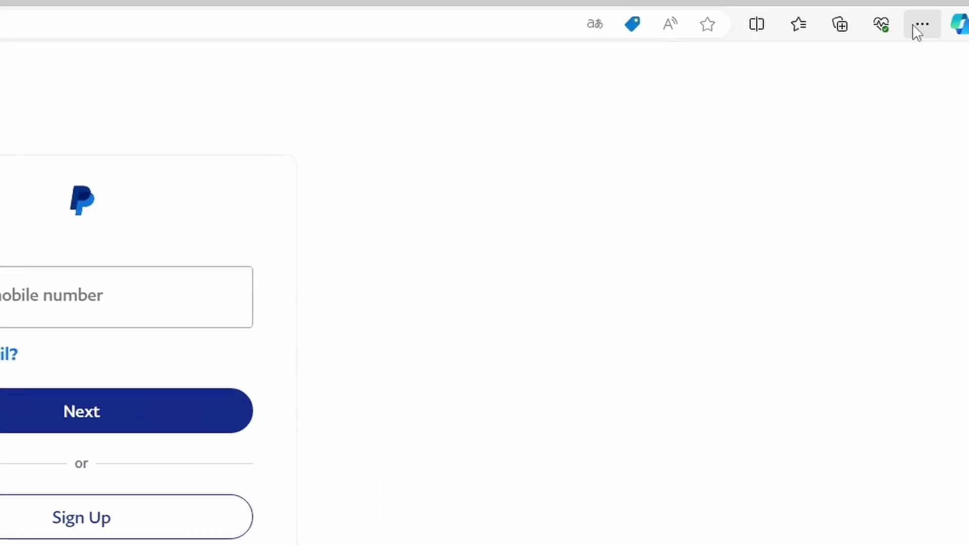
{"action": "left_click", "coordinate": [914, 26]}
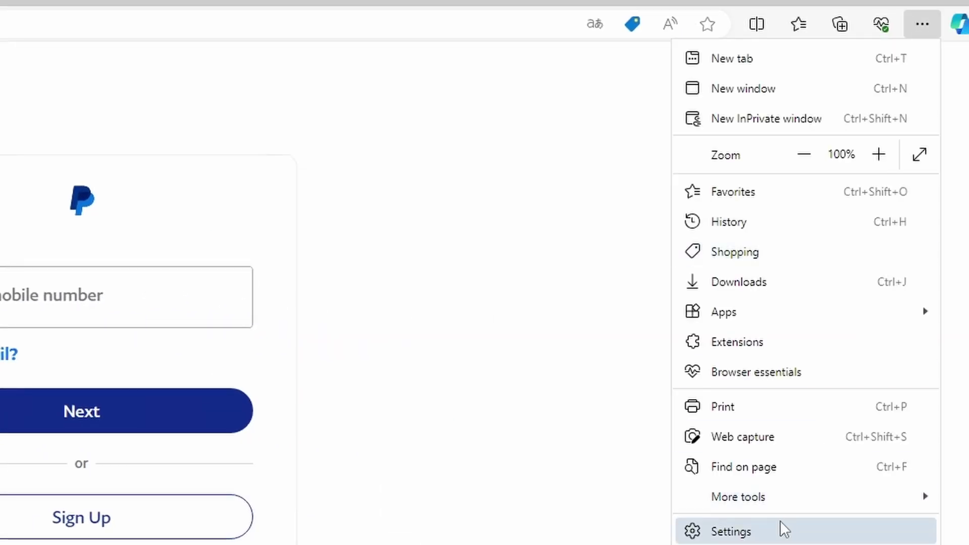
{"action": "left_click", "coordinate": [768, 530]}
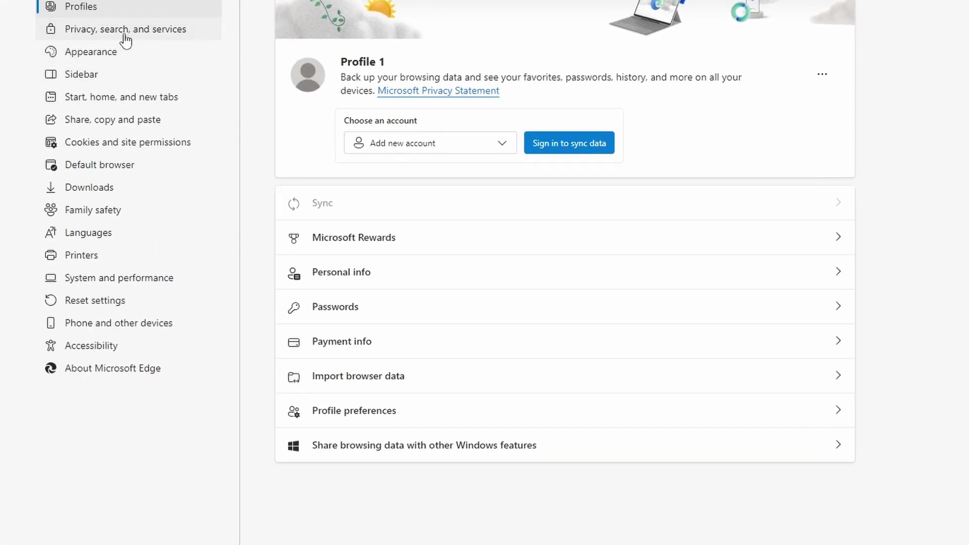
{"action": "left_click", "coordinate": [136, 33]}
{"action": "left_click", "coordinate": [813, 502]}
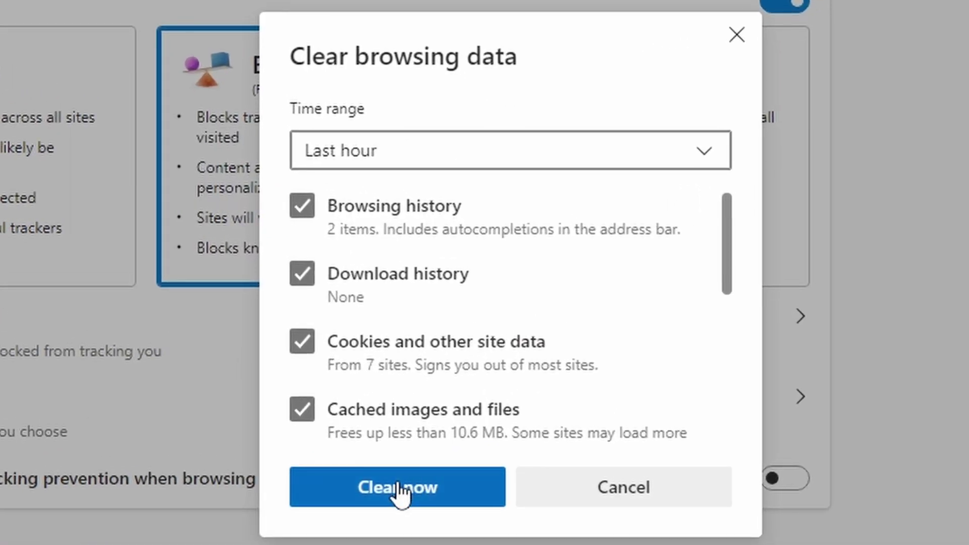
{"action": "left_click", "coordinate": [402, 488]}
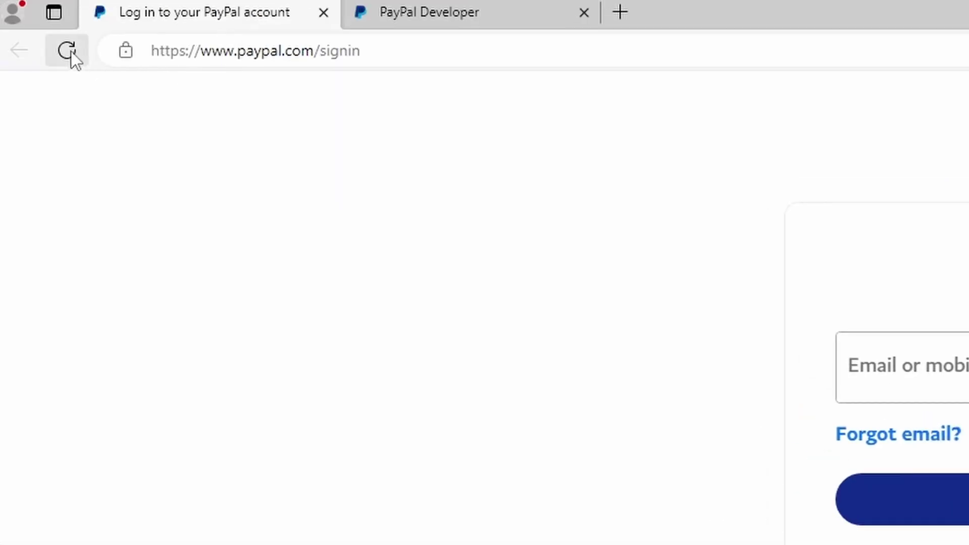
Step: Reload the PayPal sign-in and PayPal Developer pages, both now failing with connection reset
{"action": "left_click", "coordinate": [67, 50]}
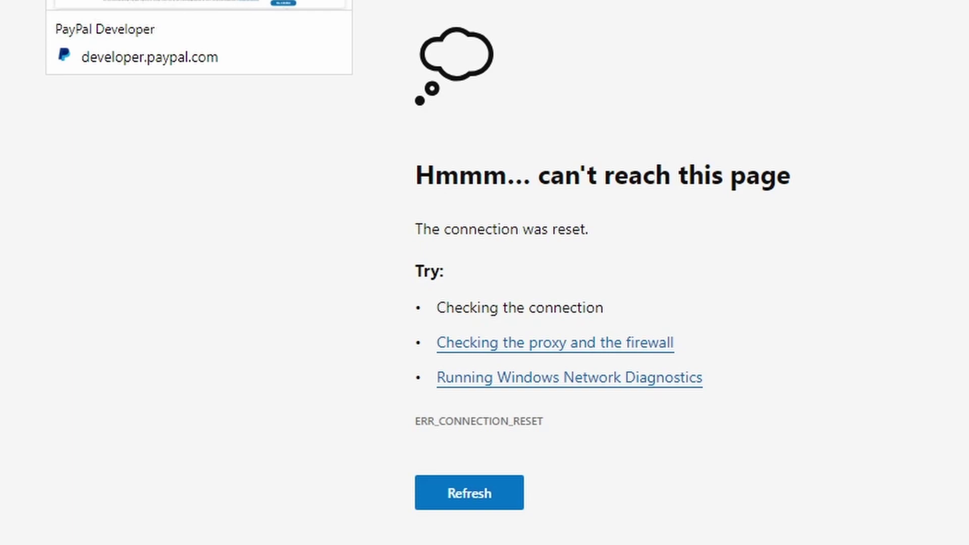
{"action": "left_click", "coordinate": [199, 1]}
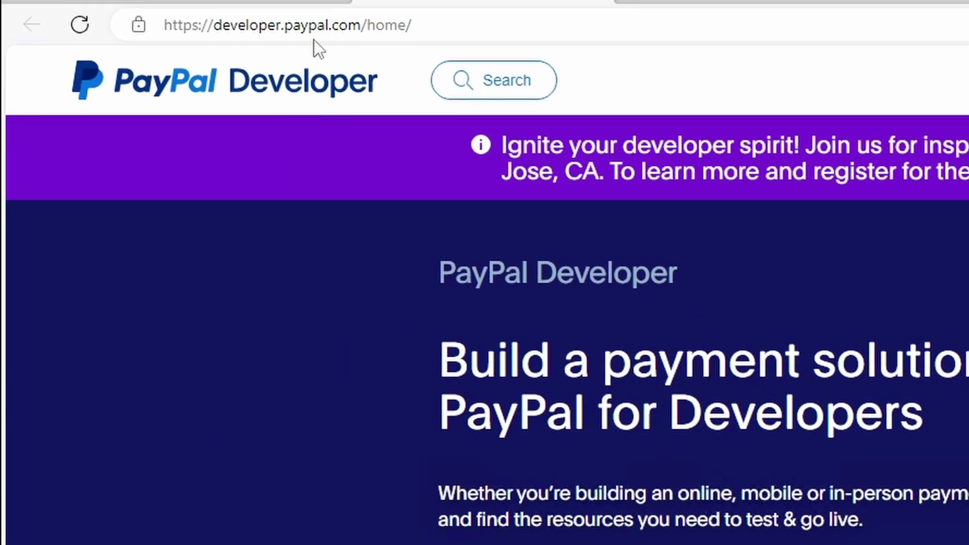
{"action": "left_click", "coordinate": [83, 26]}
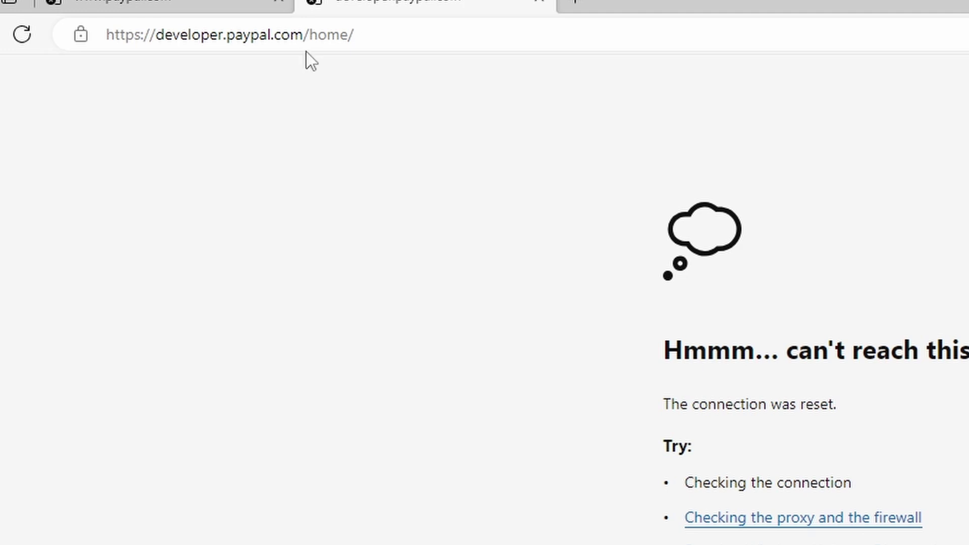
Step: Close the PayPal Developer tab and load facebook.com, which fails with a connection reset
{"action": "left_click", "coordinate": [544, 2]}
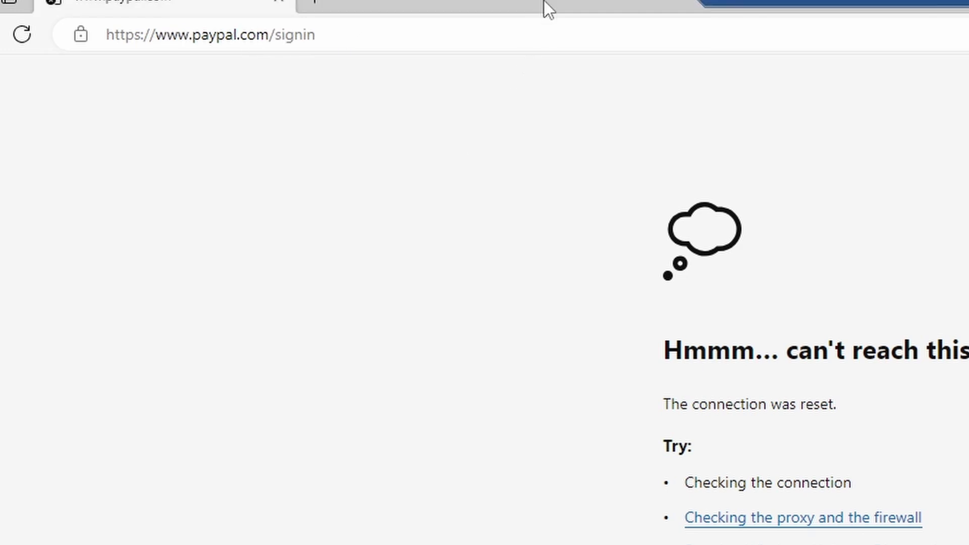
{"action": "key", "text": "ctrl+l"}
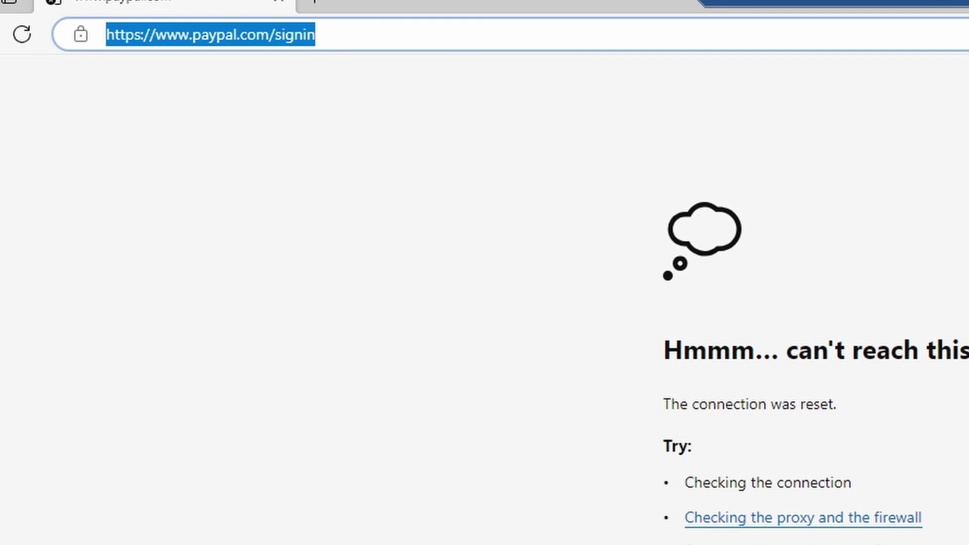
{"action": "type", "text": "dfa"}
{"action": "key", "text": "BackSpace"}
{"action": "key", "text": "BackSpace"}
{"action": "key", "text": "BackSpace"}
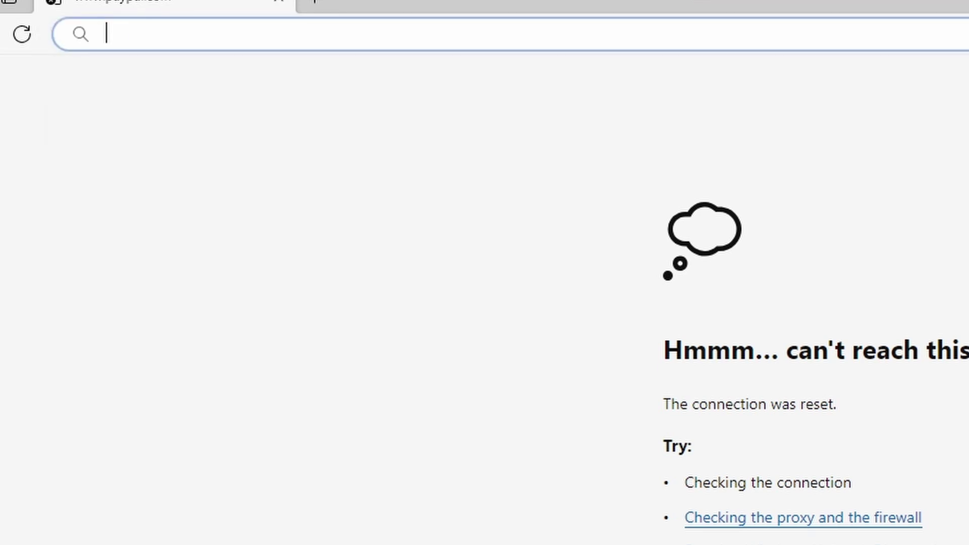
{"action": "type", "text": "facebook.com"}
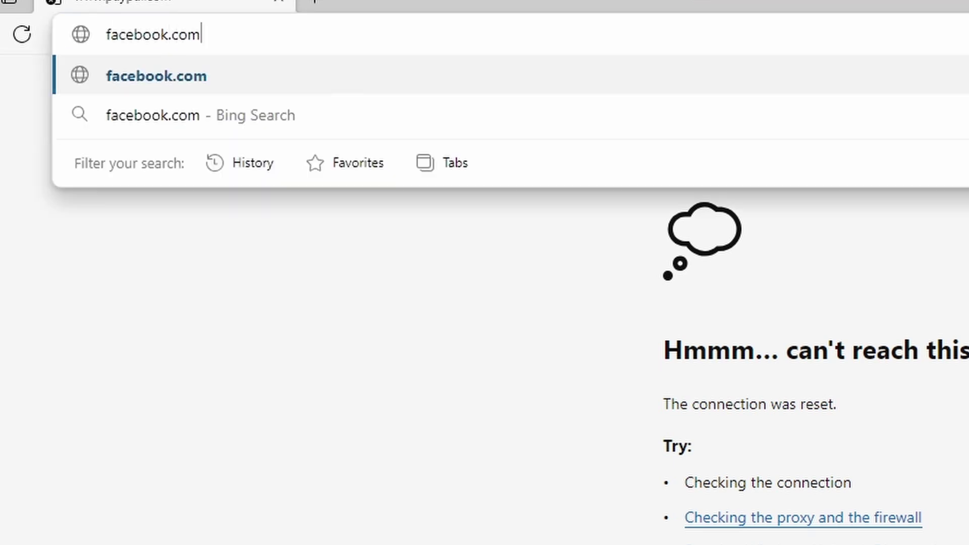
{"action": "key", "text": "Return"}
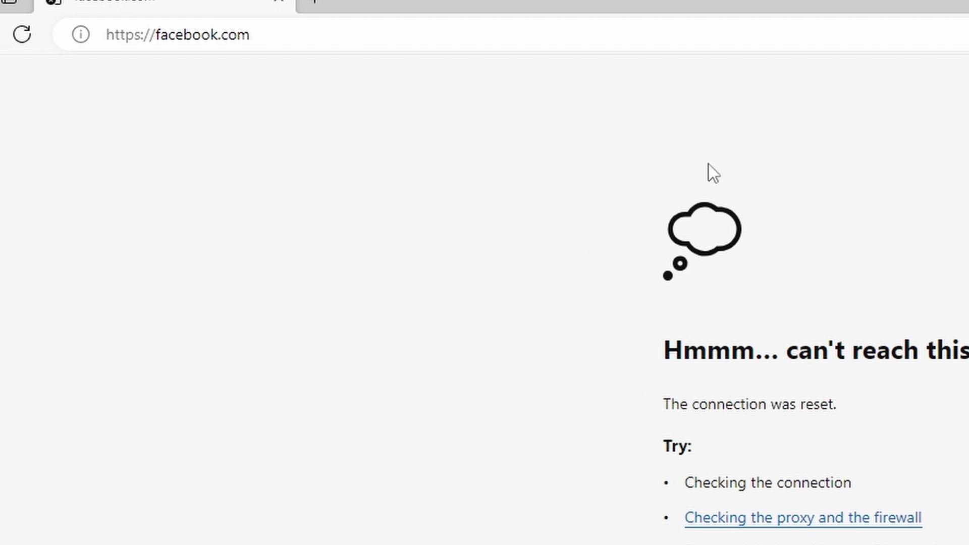
Step: Load linkedin.com, which opens its LinkedIn jobs page normally
{"action": "key", "text": "ctrl+l"}
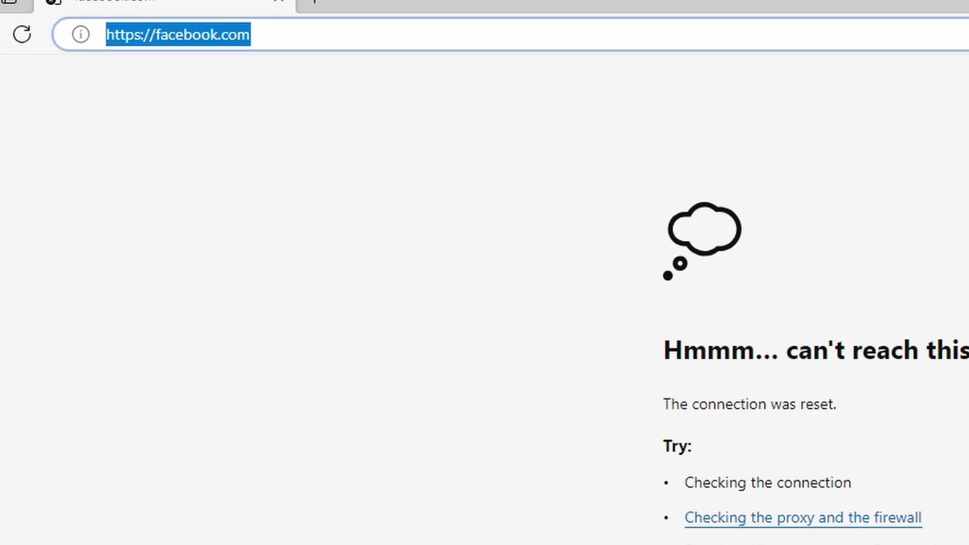
{"action": "type", "text": "linkedin.com"}
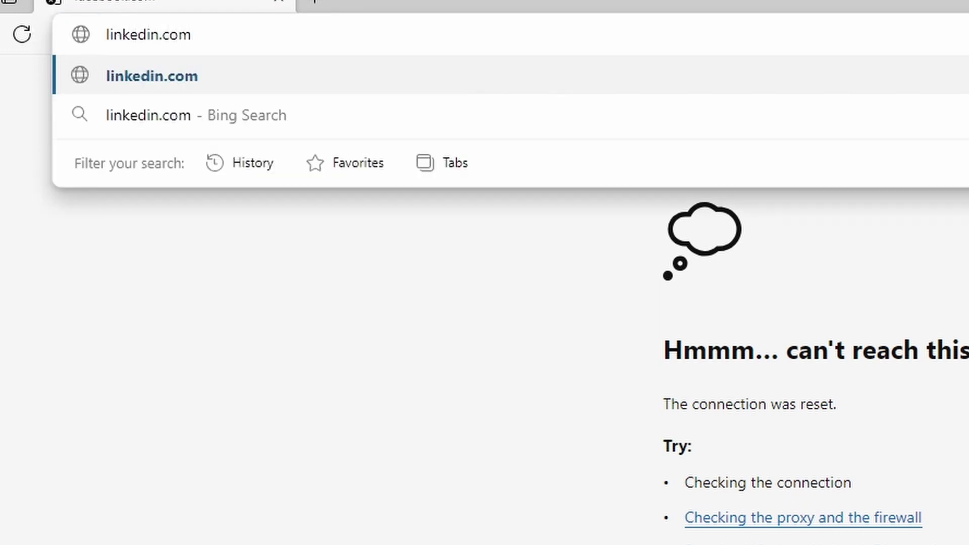
{"action": "key", "text": "Return"}
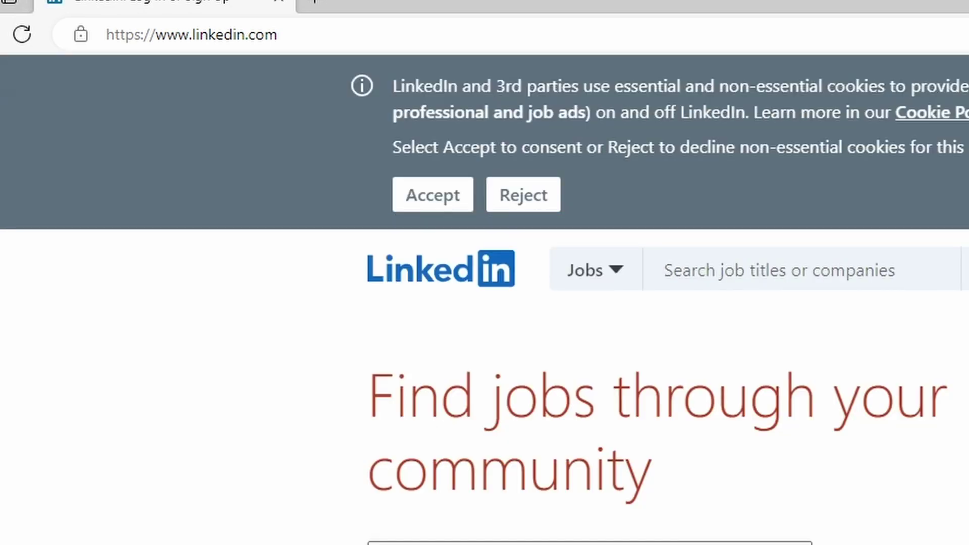
{"action": "left_click", "coordinate": [192, 34]}
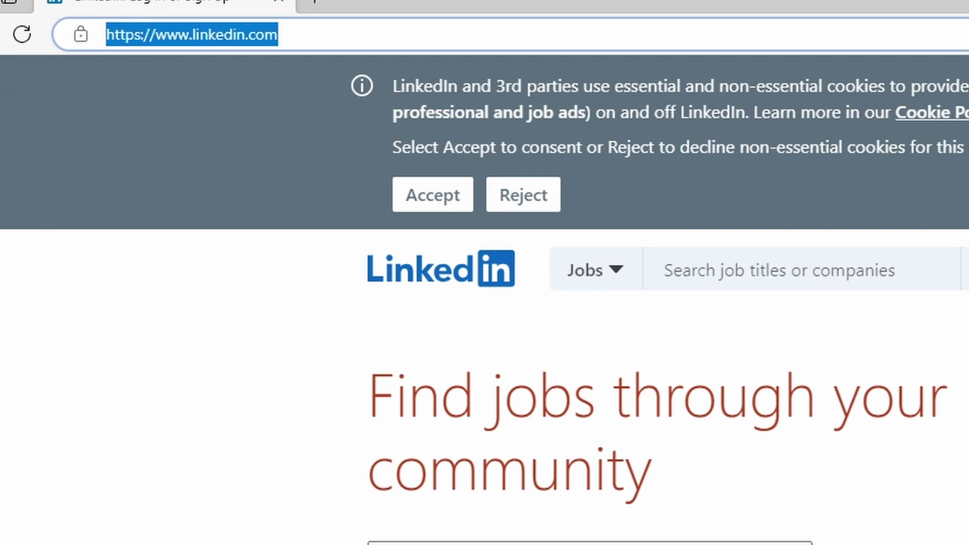
Step: Load xing.com to see its social-networking block page, then retry facebook.com, which still resets
{"action": "type", "text": "xing.com"}
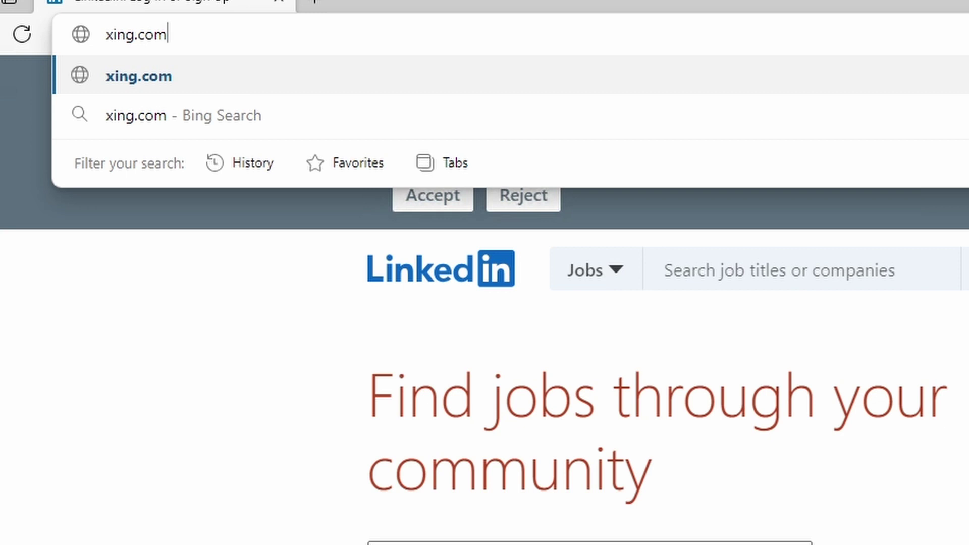
{"action": "key", "text": "Return"}
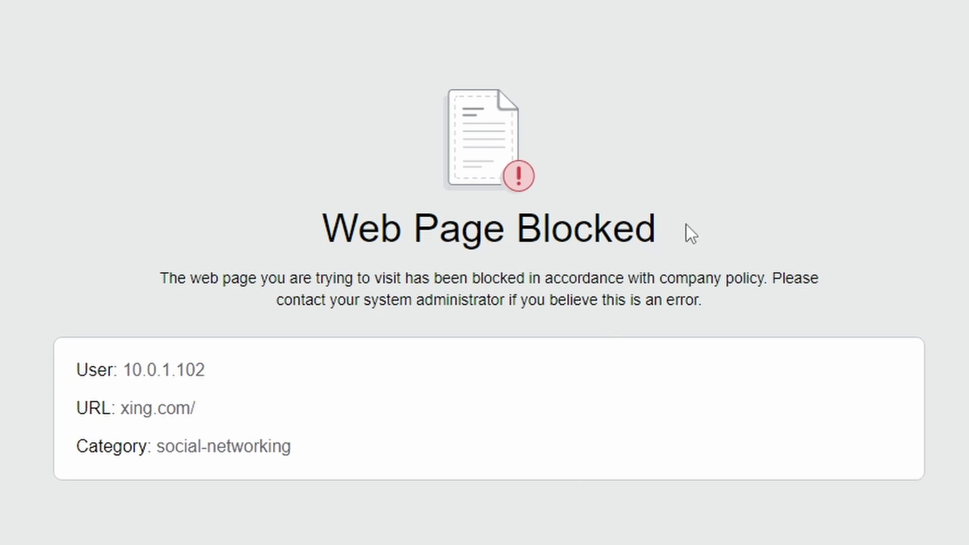
{"action": "key", "text": "ctrl+l"}
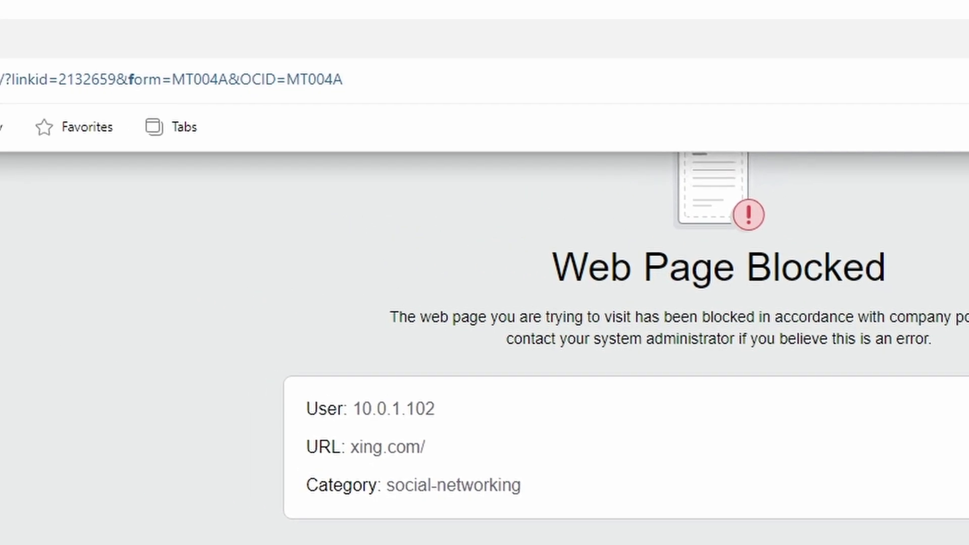
{"action": "type", "text": "facebook.com"}
{"action": "key", "text": "Return"}
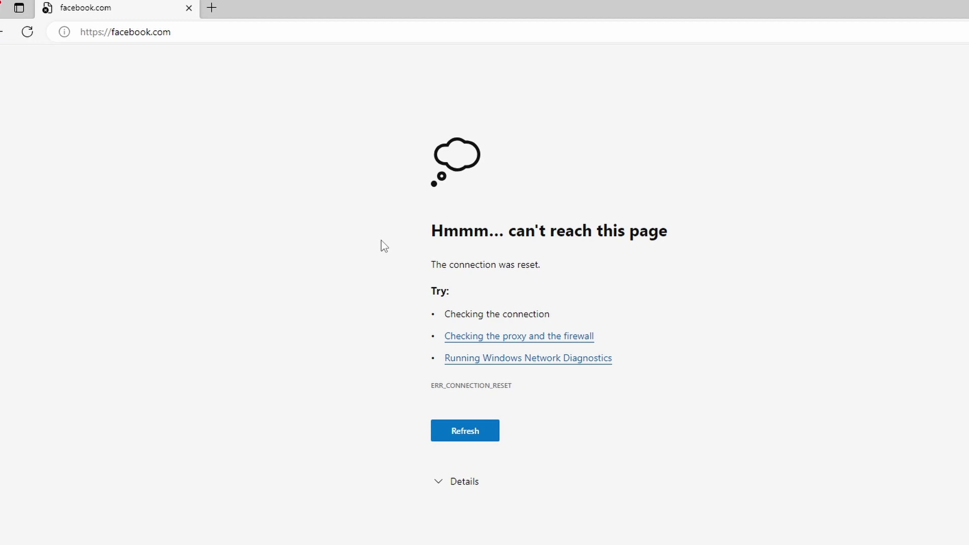
Step: Reload xing.com to confirm the Web Page Blocked notice
{"action": "left_click", "coordinate": [366, 32]}
{"action": "type", "text": "xing.com"}
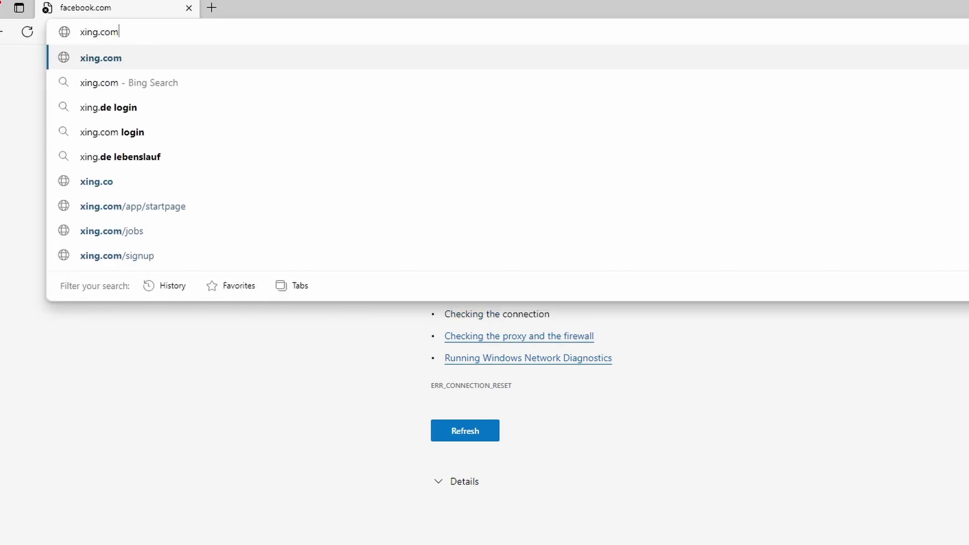
{"action": "key", "text": "Return"}
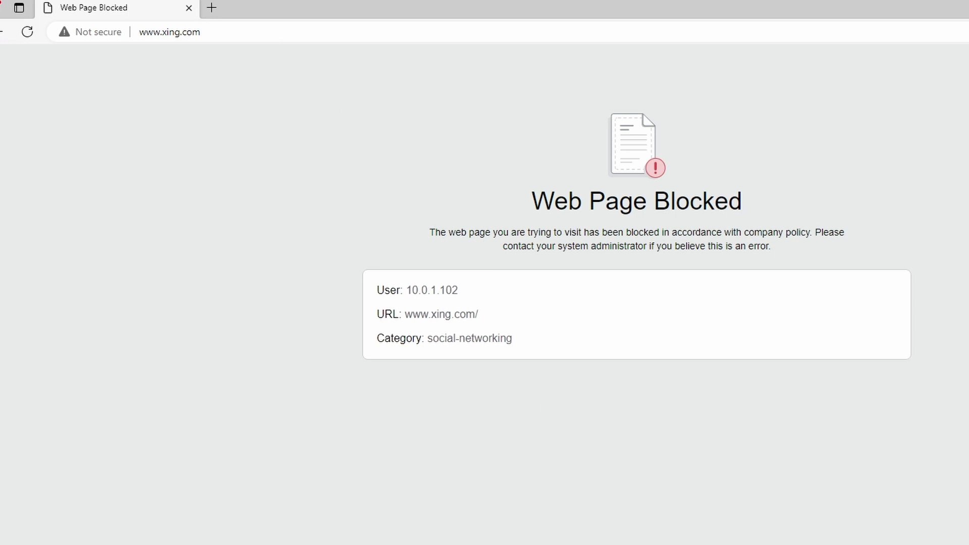
{"action": "key", "text": "ctrl+l"}
{"action": "key", "text": "End"}
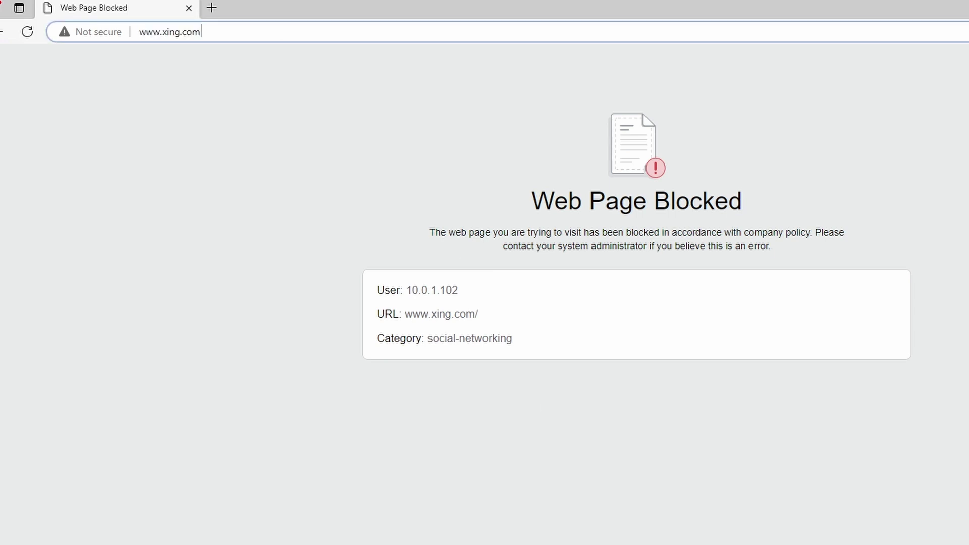
{"action": "type", "text": "/"}
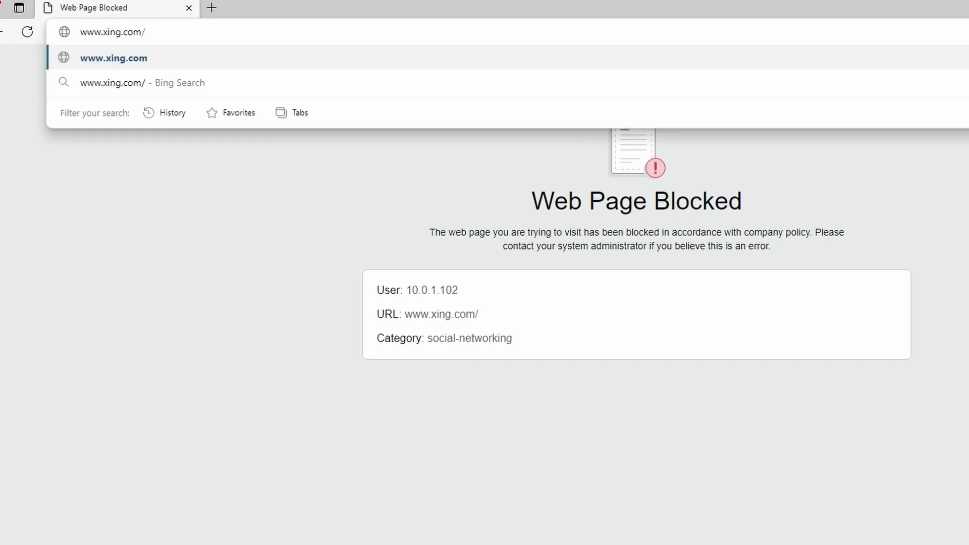
{"action": "type", "text": "about"}
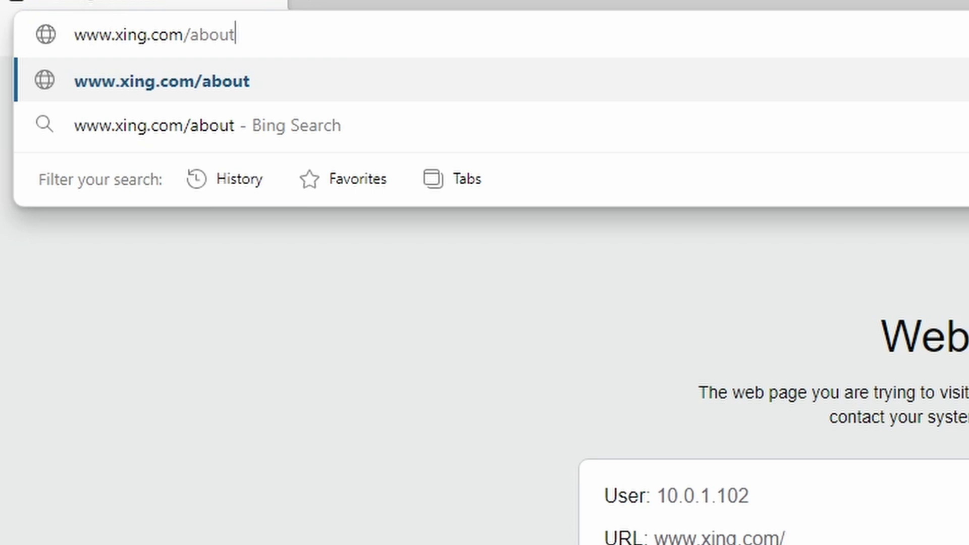
{"action": "key", "text": "shift+Left"}
{"action": "key", "text": "shift+Left"}
{"action": "key", "text": "shift+Left"}
{"action": "key", "text": "shift+Left"}
{"action": "key", "text": "shift+Left"}
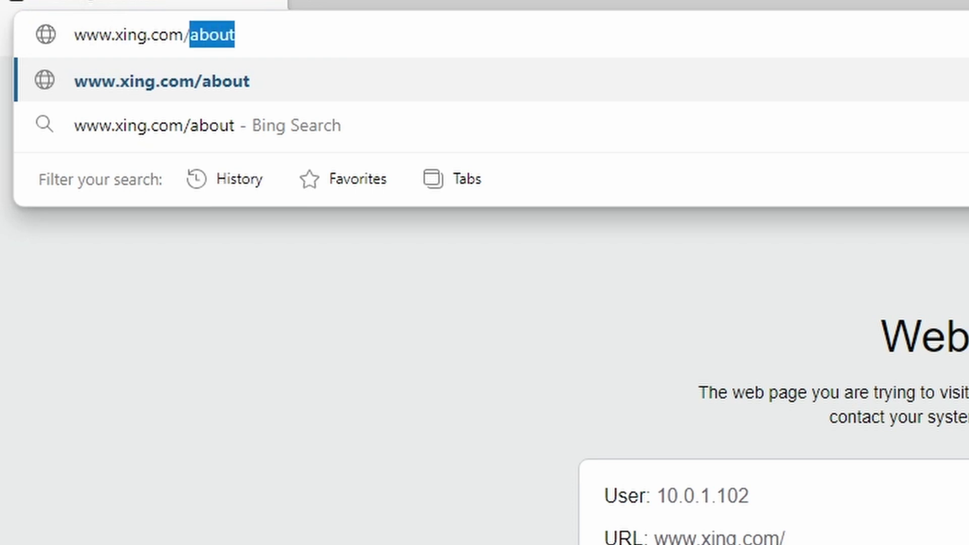
{"action": "type", "text": "contactu"}
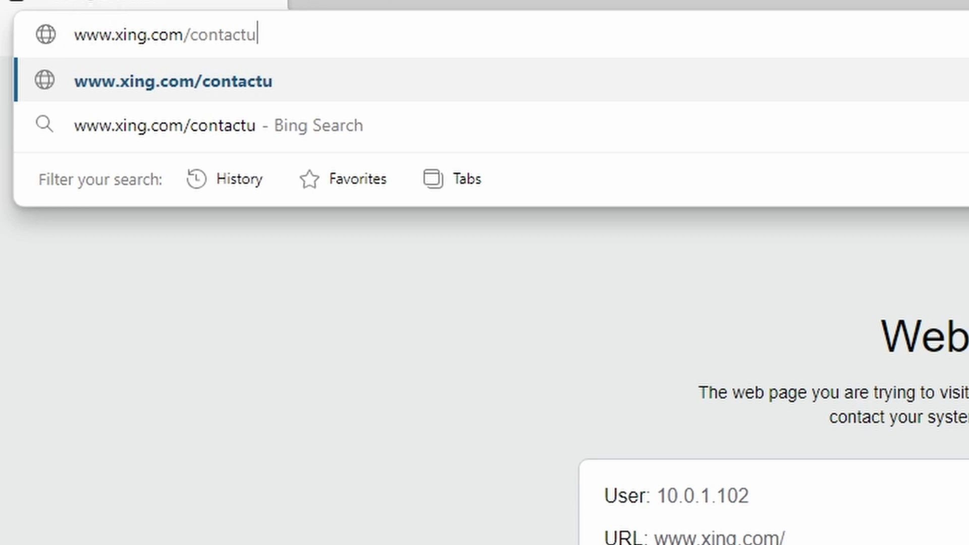
{"action": "key", "text": "BackSpace"}
{"action": "key", "text": "BackSpace"}
{"action": "type", "text": "tus"}
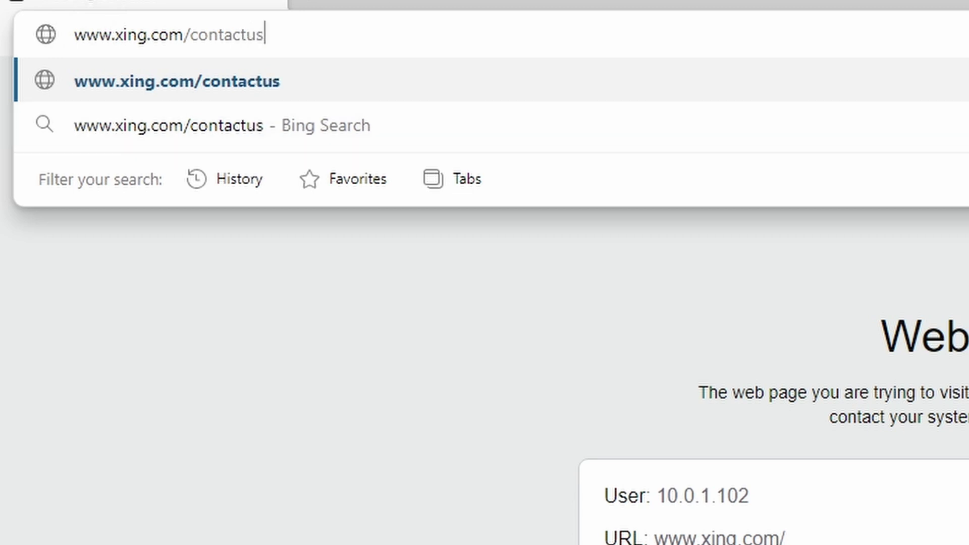
{"action": "left_click", "coordinate": [185, 34]}
{"action": "left_click_drag", "start_coordinate": [186, 34], "coordinate": [264, 35]}
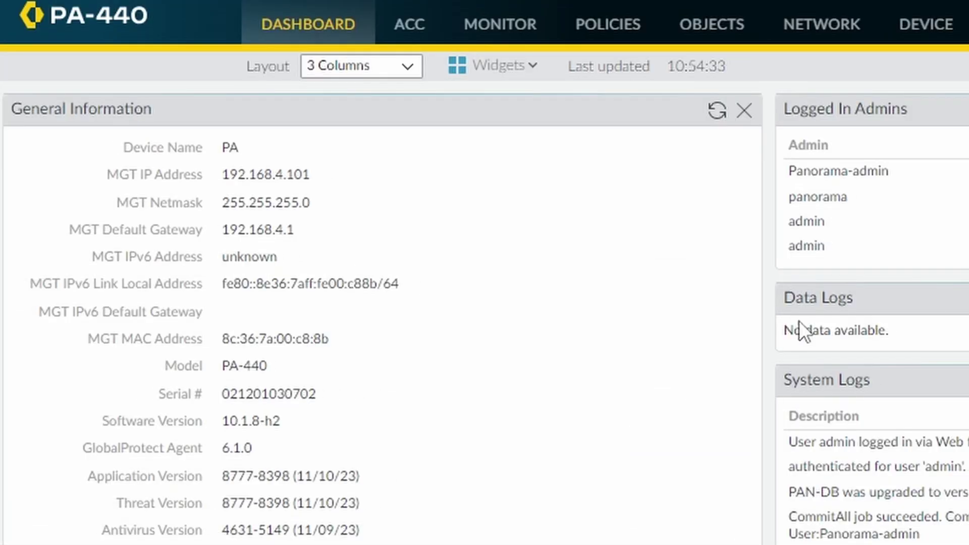
Step: Open the URL Filtering logs and inspect the xing.com and facebook.com block-url entries
{"action": "left_click", "coordinate": [518, 35]}
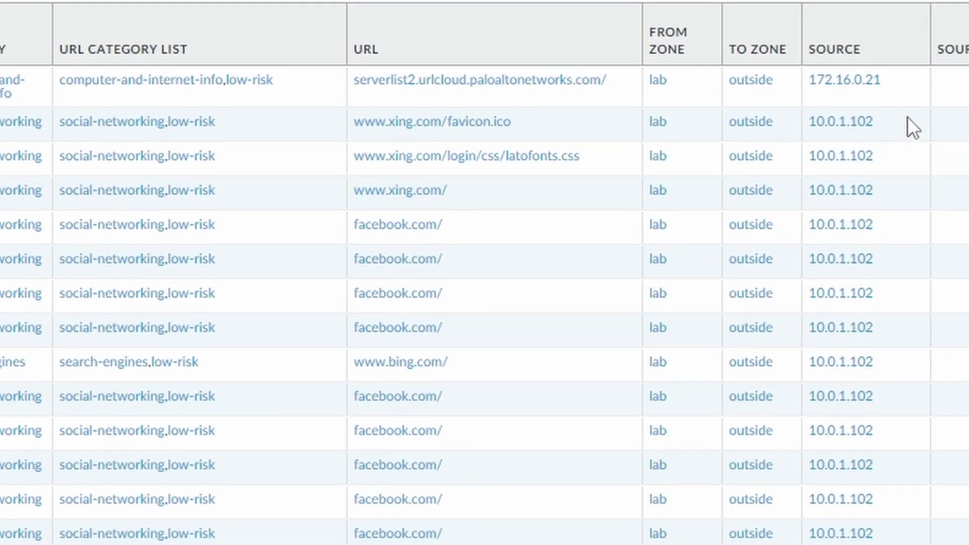
{"action": "left_click", "coordinate": [898, 125]}
{"action": "left_click", "coordinate": [898, 480]}
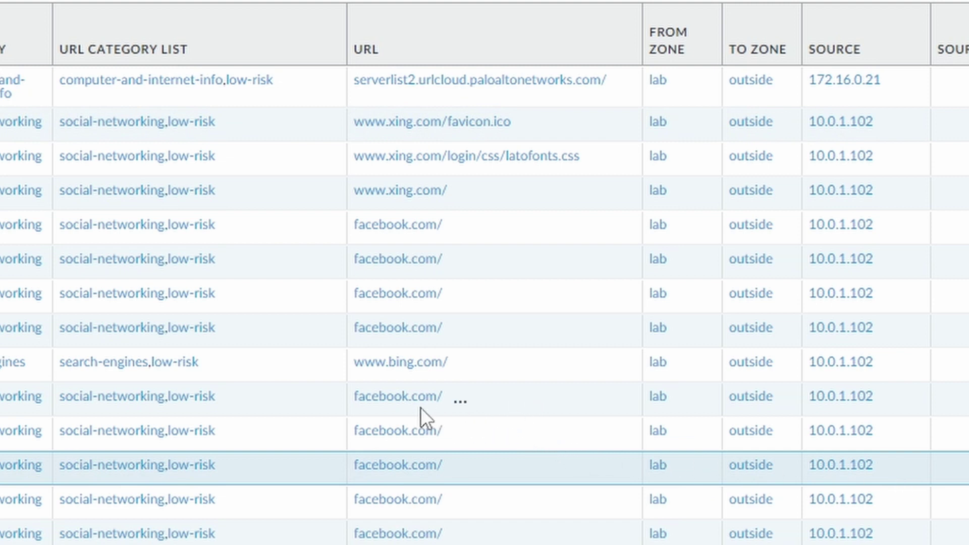
{"action": "scroll", "coordinate": [420, 408], "scroll_direction": "right", "scroll_amount": 10}
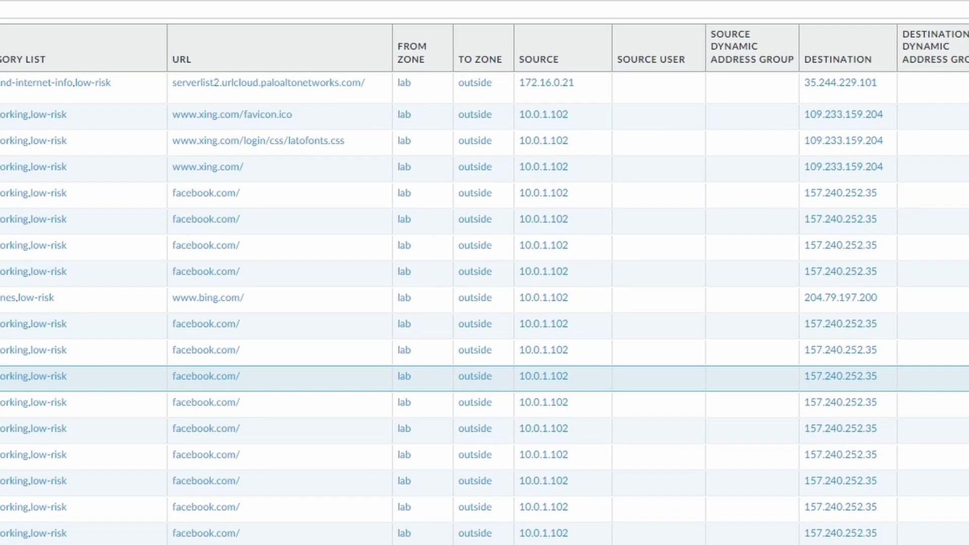
{"action": "scroll", "coordinate": [485, 303], "scroll_direction": "down", "scroll_amount": 6}
Step: Filter the URL logs to URLs containing 'paypal', showing developer.paypal.com as url-blacklist
{"action": "scroll", "coordinate": [485, 303], "scroll_direction": "down", "scroll_amount": 8}
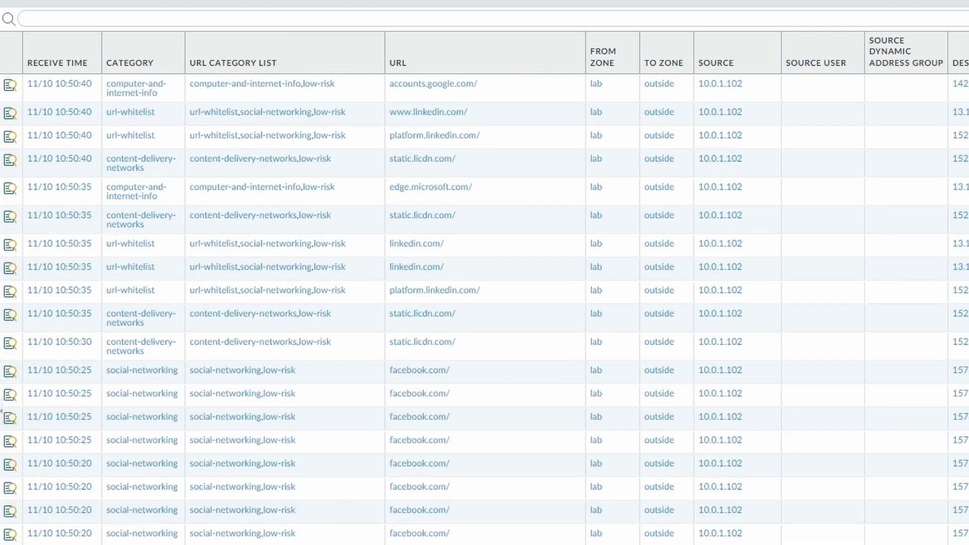
{"action": "left_click", "coordinate": [437, 222]}
{"action": "double_click", "coordinate": [44, 19]}
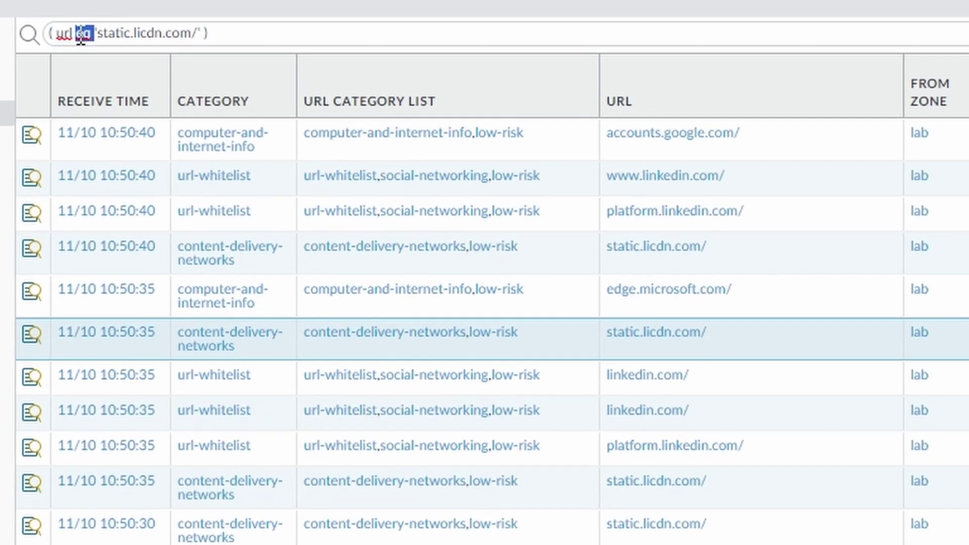
{"action": "type", "text": "contains"}
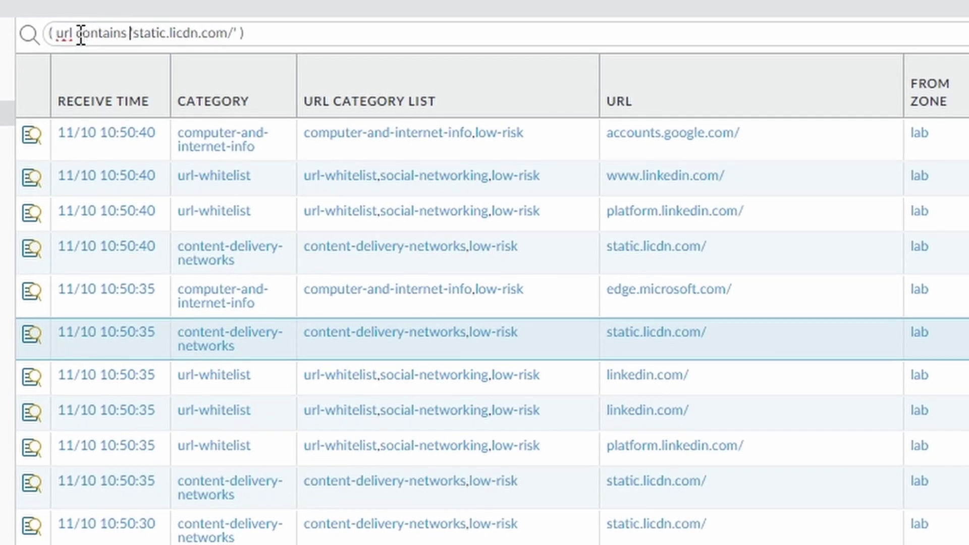
{"action": "key", "text": "Right"}
{"action": "key", "text": "shift+Right"}
{"action": "key", "text": "shift+Right"}
{"action": "key", "text": "shift+Right"}
{"action": "key", "text": "shift+Right"}
{"action": "key", "text": "shift+Right"}
{"action": "key", "text": "shift+Right"}
{"action": "key", "text": "shift+Right"}
{"action": "key", "text": "shift+Right"}
{"action": "key", "text": "shift+Right"}
{"action": "key", "text": "shift+Right"}
{"action": "key", "text": "shift+Right"}
{"action": "key", "text": "shift+Right"}
{"action": "key", "text": "shift+Right"}
{"action": "key", "text": "shift+Right"}
{"action": "key", "text": "shift+Right"}
{"action": "key", "text": "BackSpace"}
{"action": "key", "text": "BackSpace"}
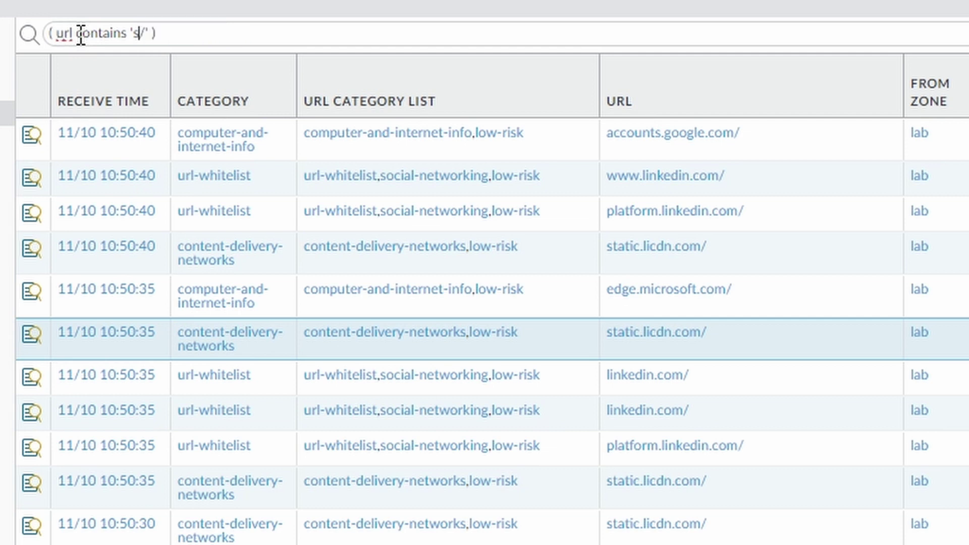
{"action": "key", "text": "Delete"}
{"action": "type", "text": "paypal'"}
{"action": "key", "text": "Return"}
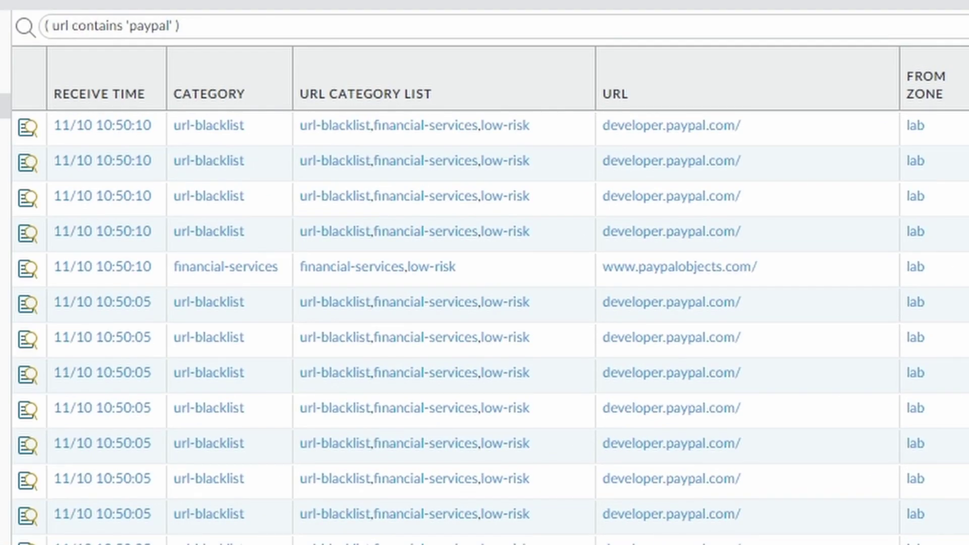
Step: Swap the log filter value from paypal to linkedin to list the url-whitelist entries
{"action": "double_click", "coordinate": [149, 26]}
{"action": "type", "text": "linkedin"}
{"action": "key", "text": "Return"}
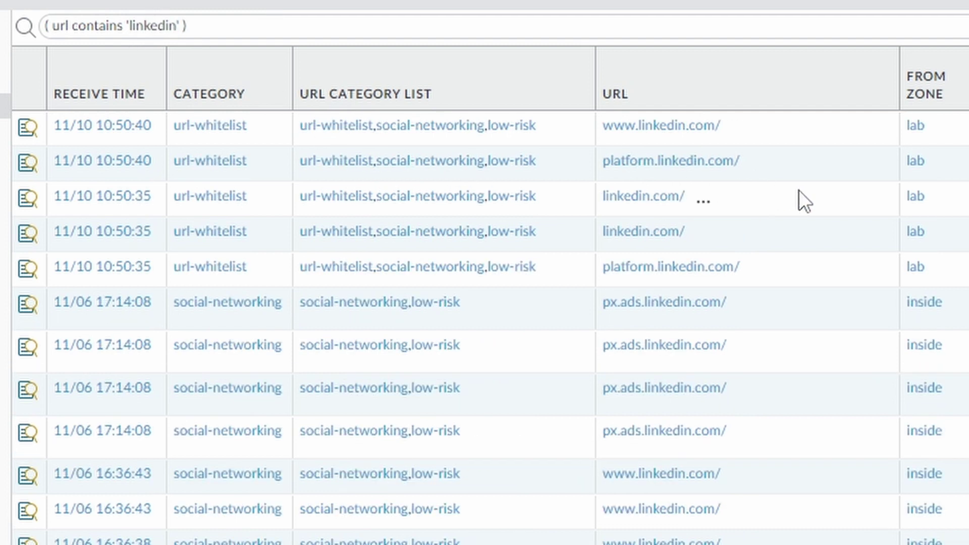